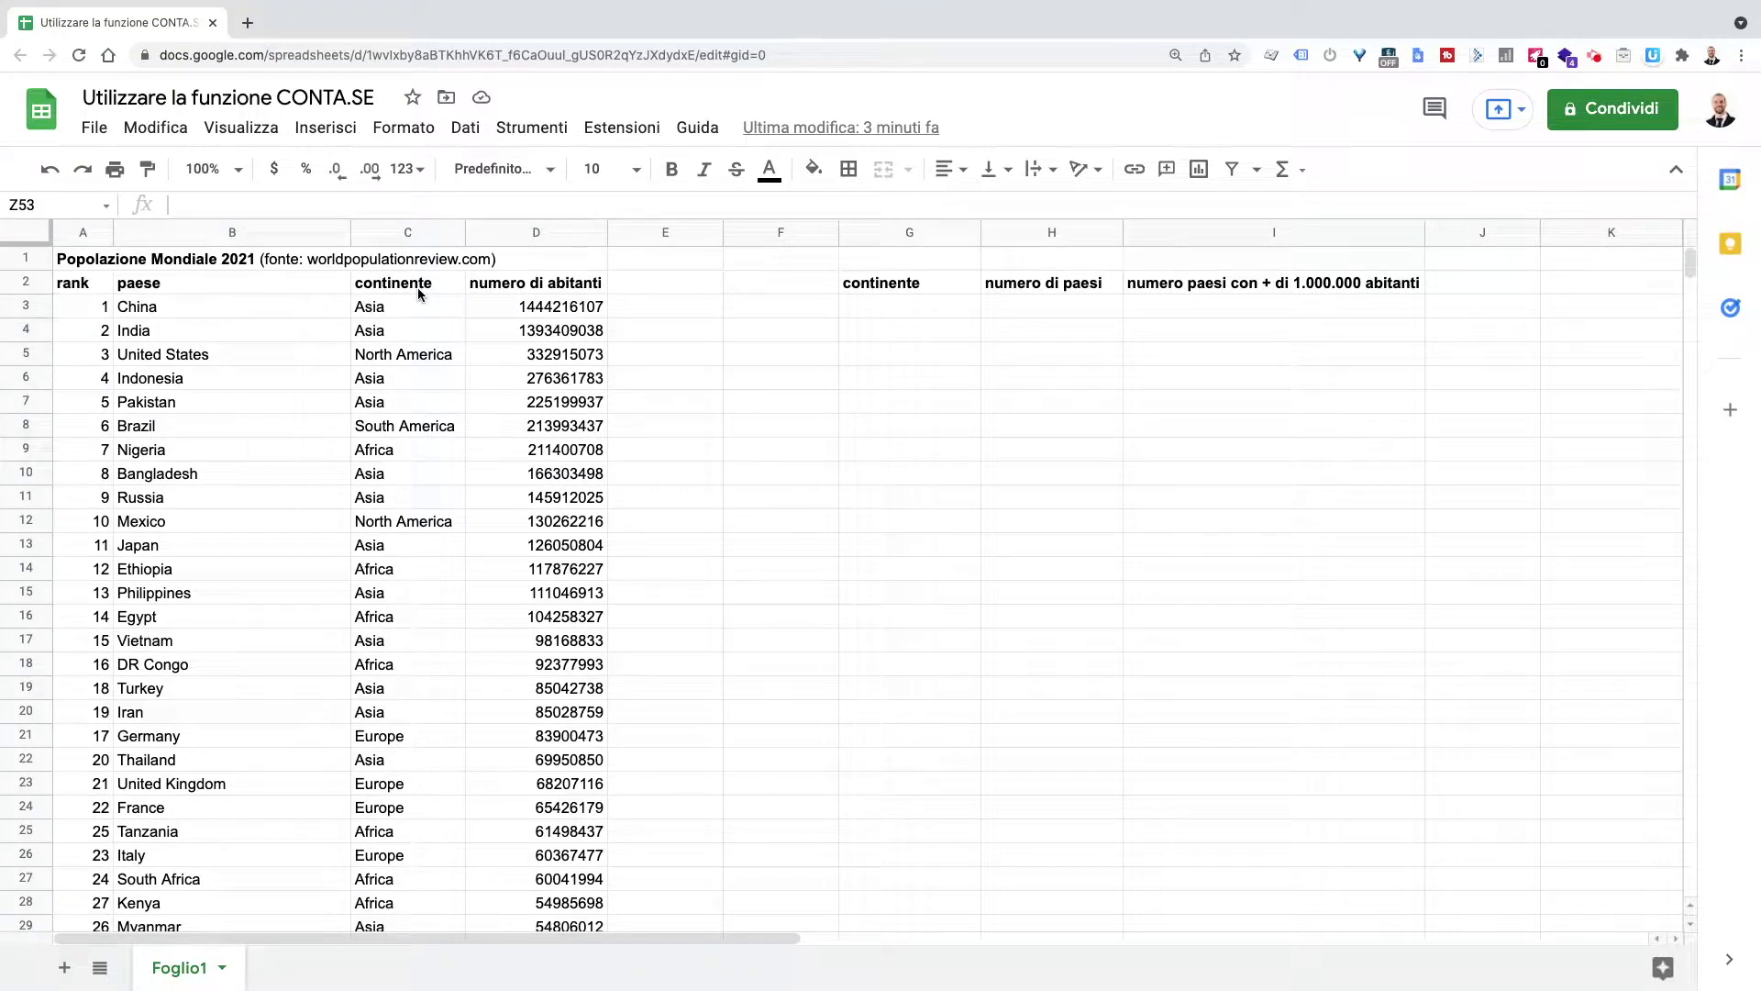
# Step: Enter the continents Europe in G3 and Asia in G4
pyautogui.click(915, 309)
pyautogui.write('Europe')
pyautogui.press('Return')
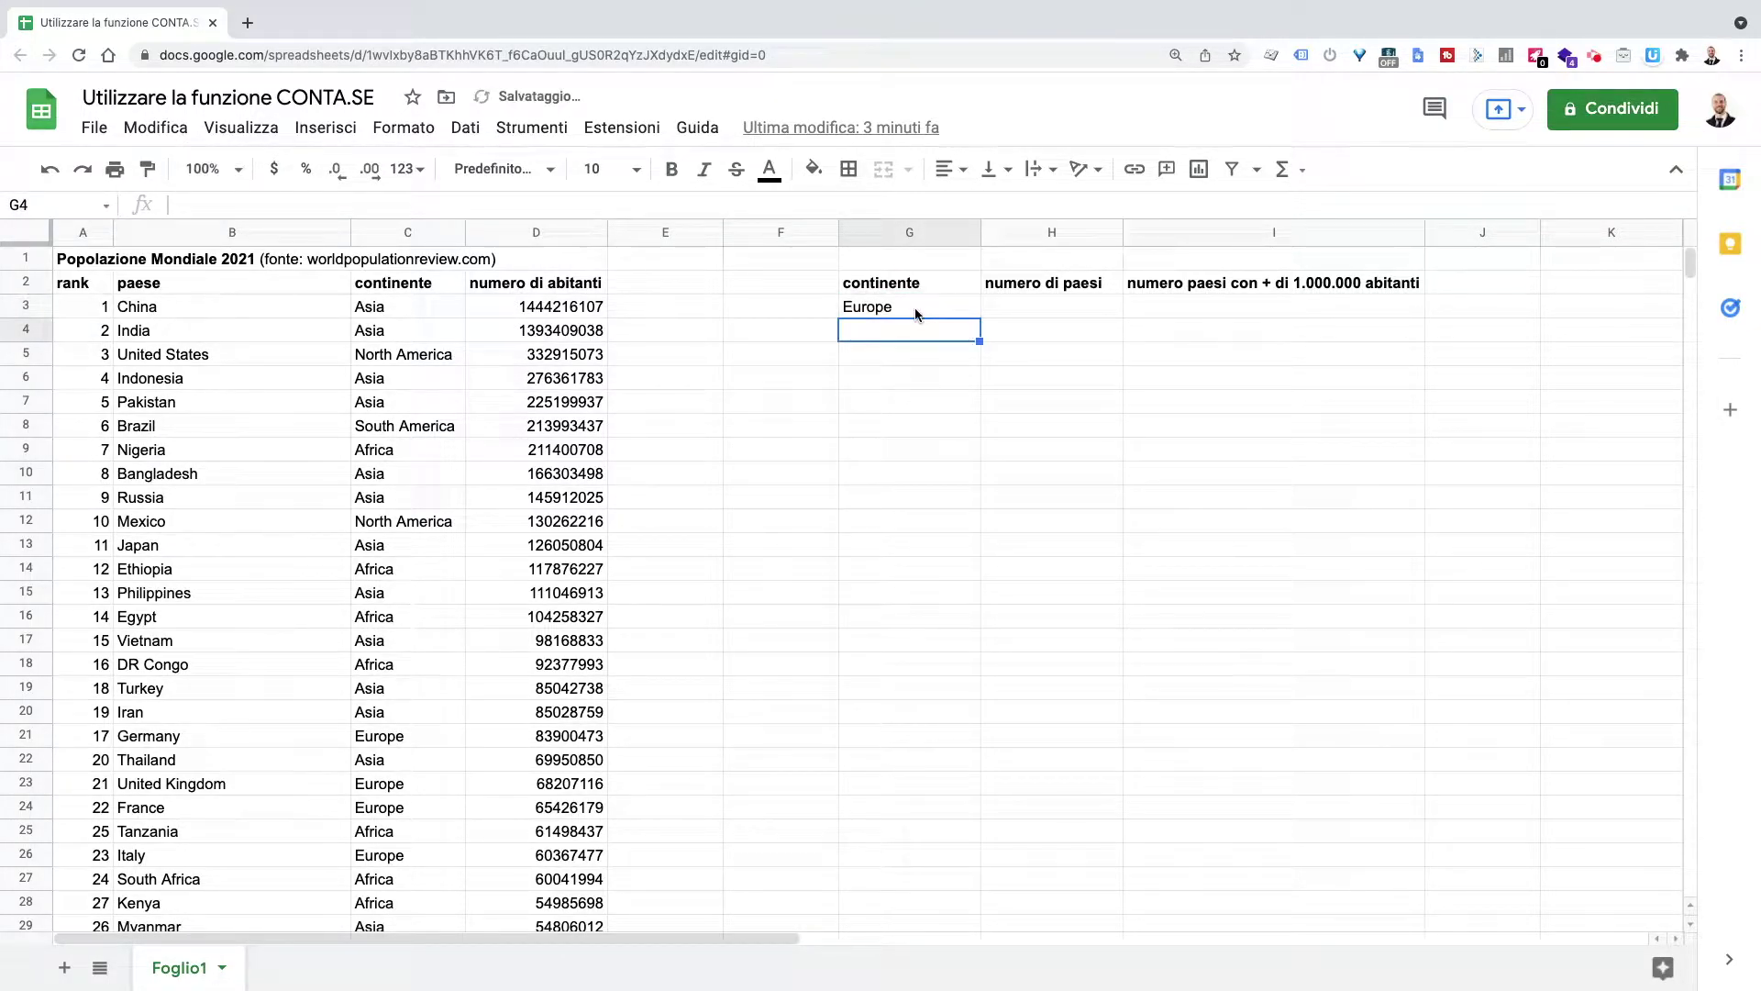
pyautogui.write('Asia')
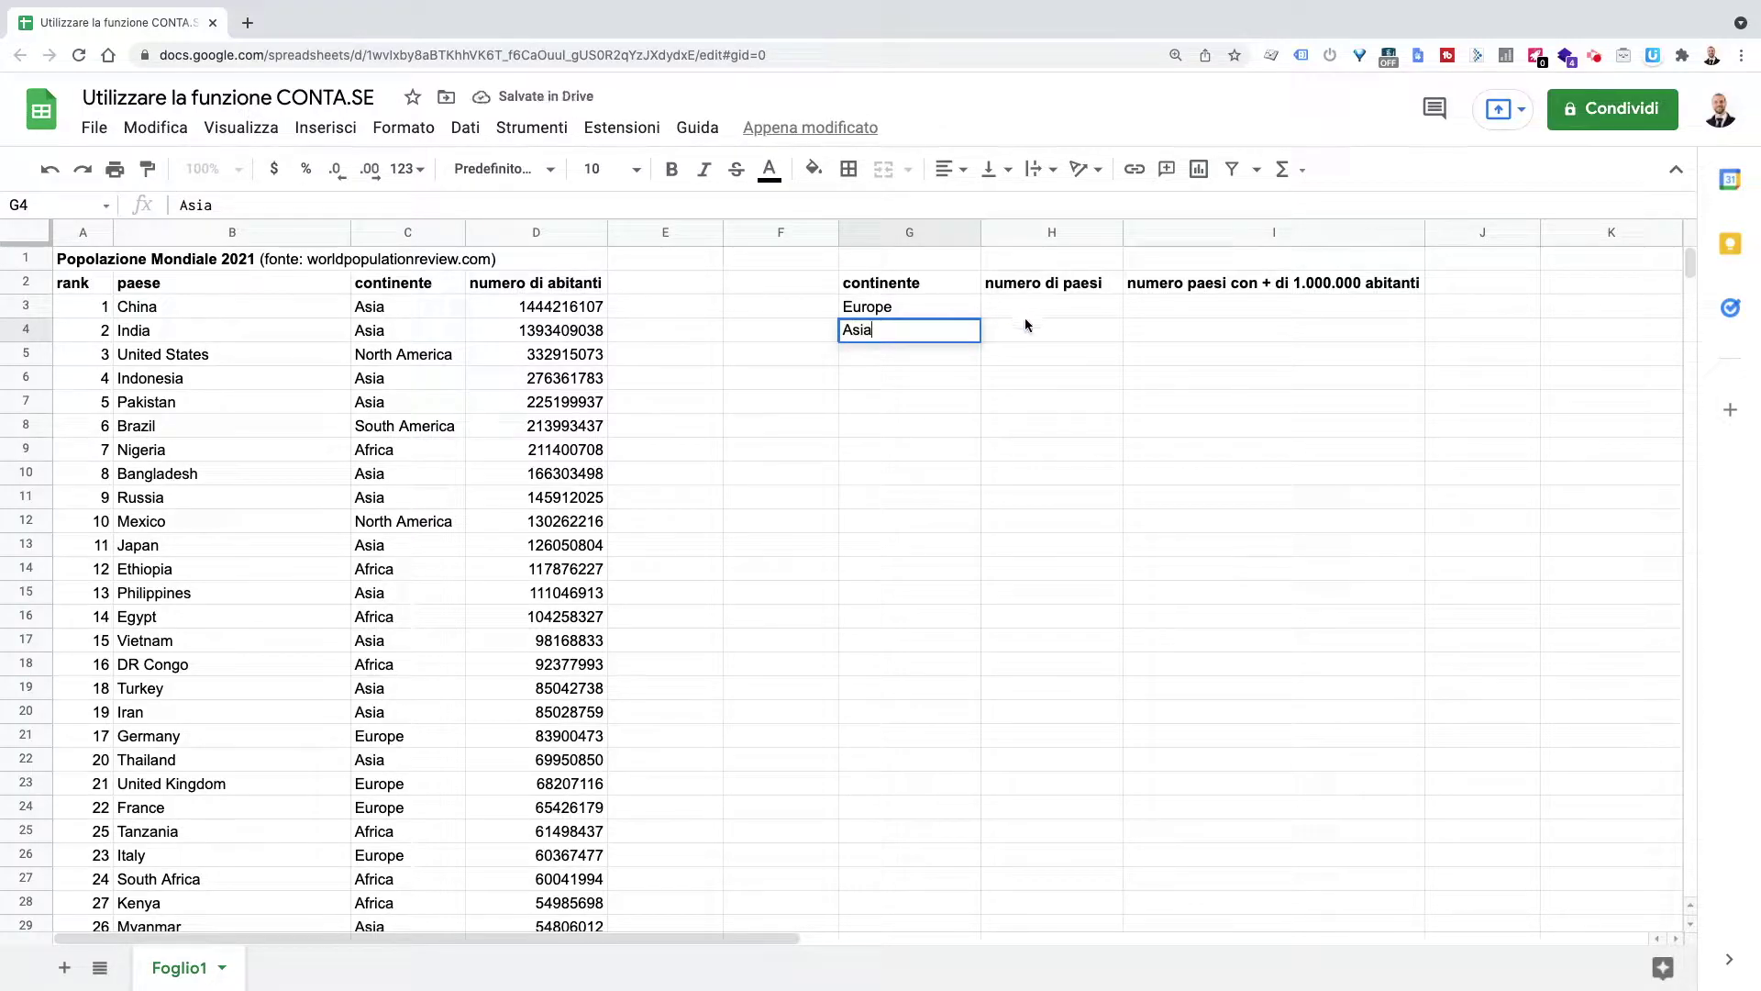
pyautogui.click(1026, 321)
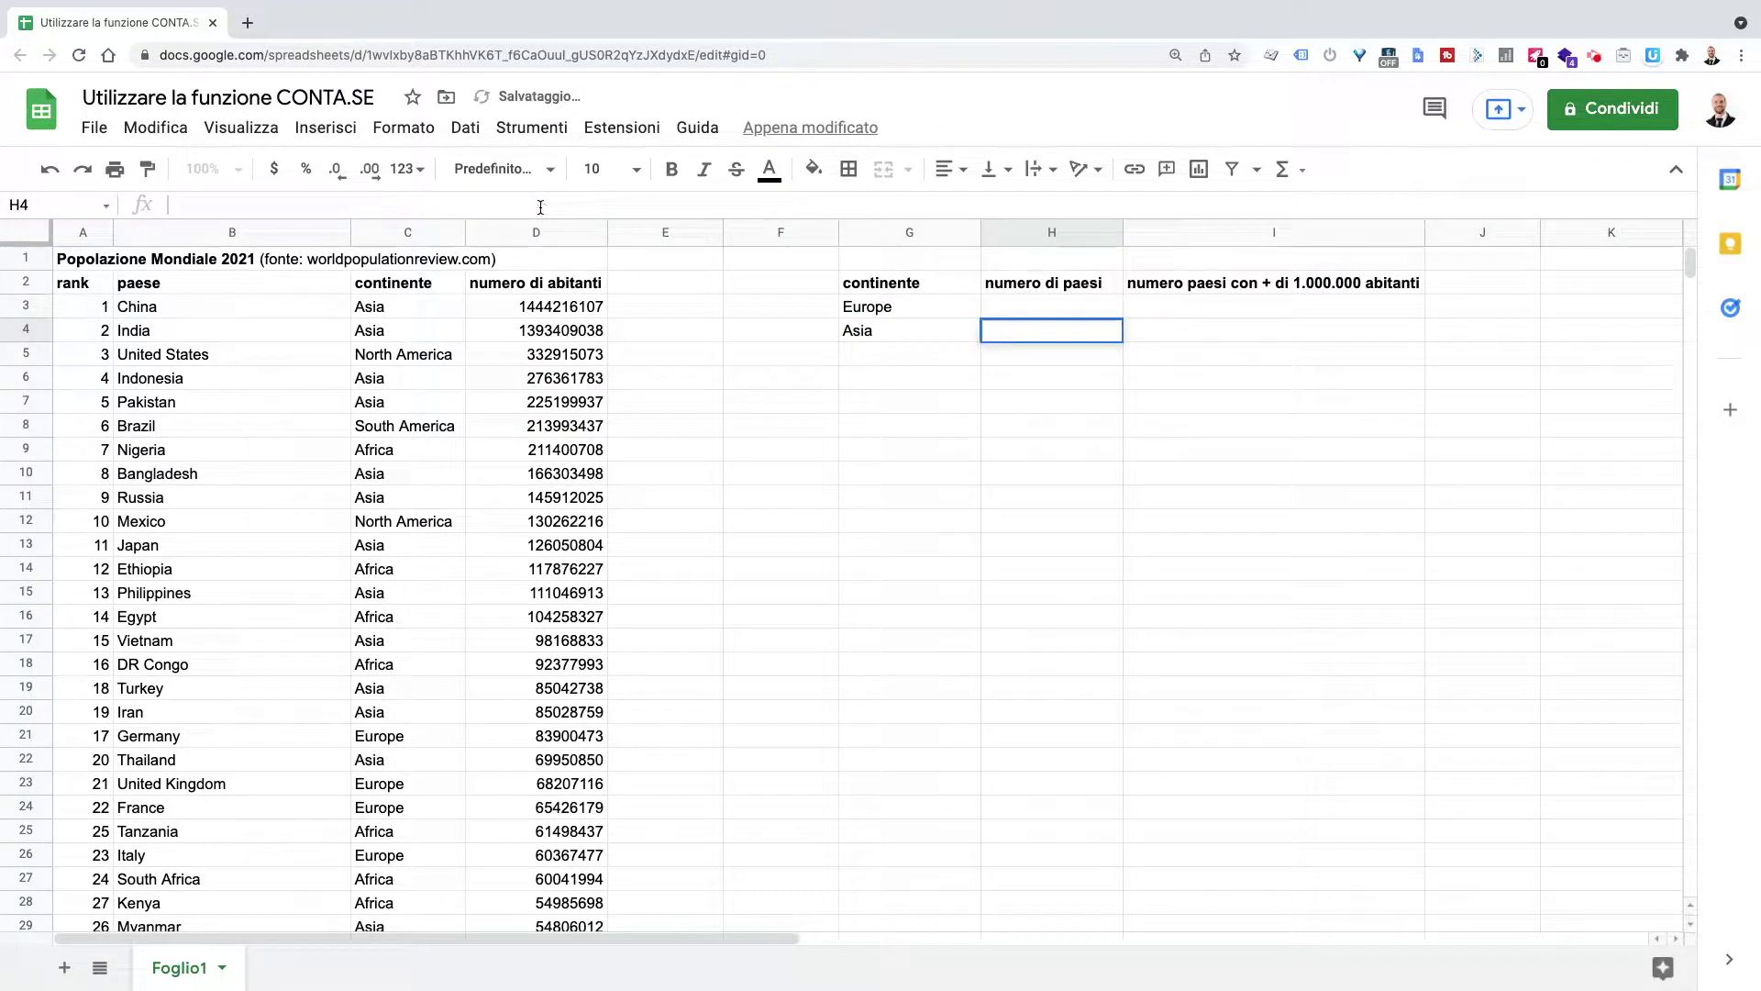
# Step: Enter =CONTA.SE(C:C;G4) in H4 to count Asian countries, giving 50
pyautogui.write('=CONTA')
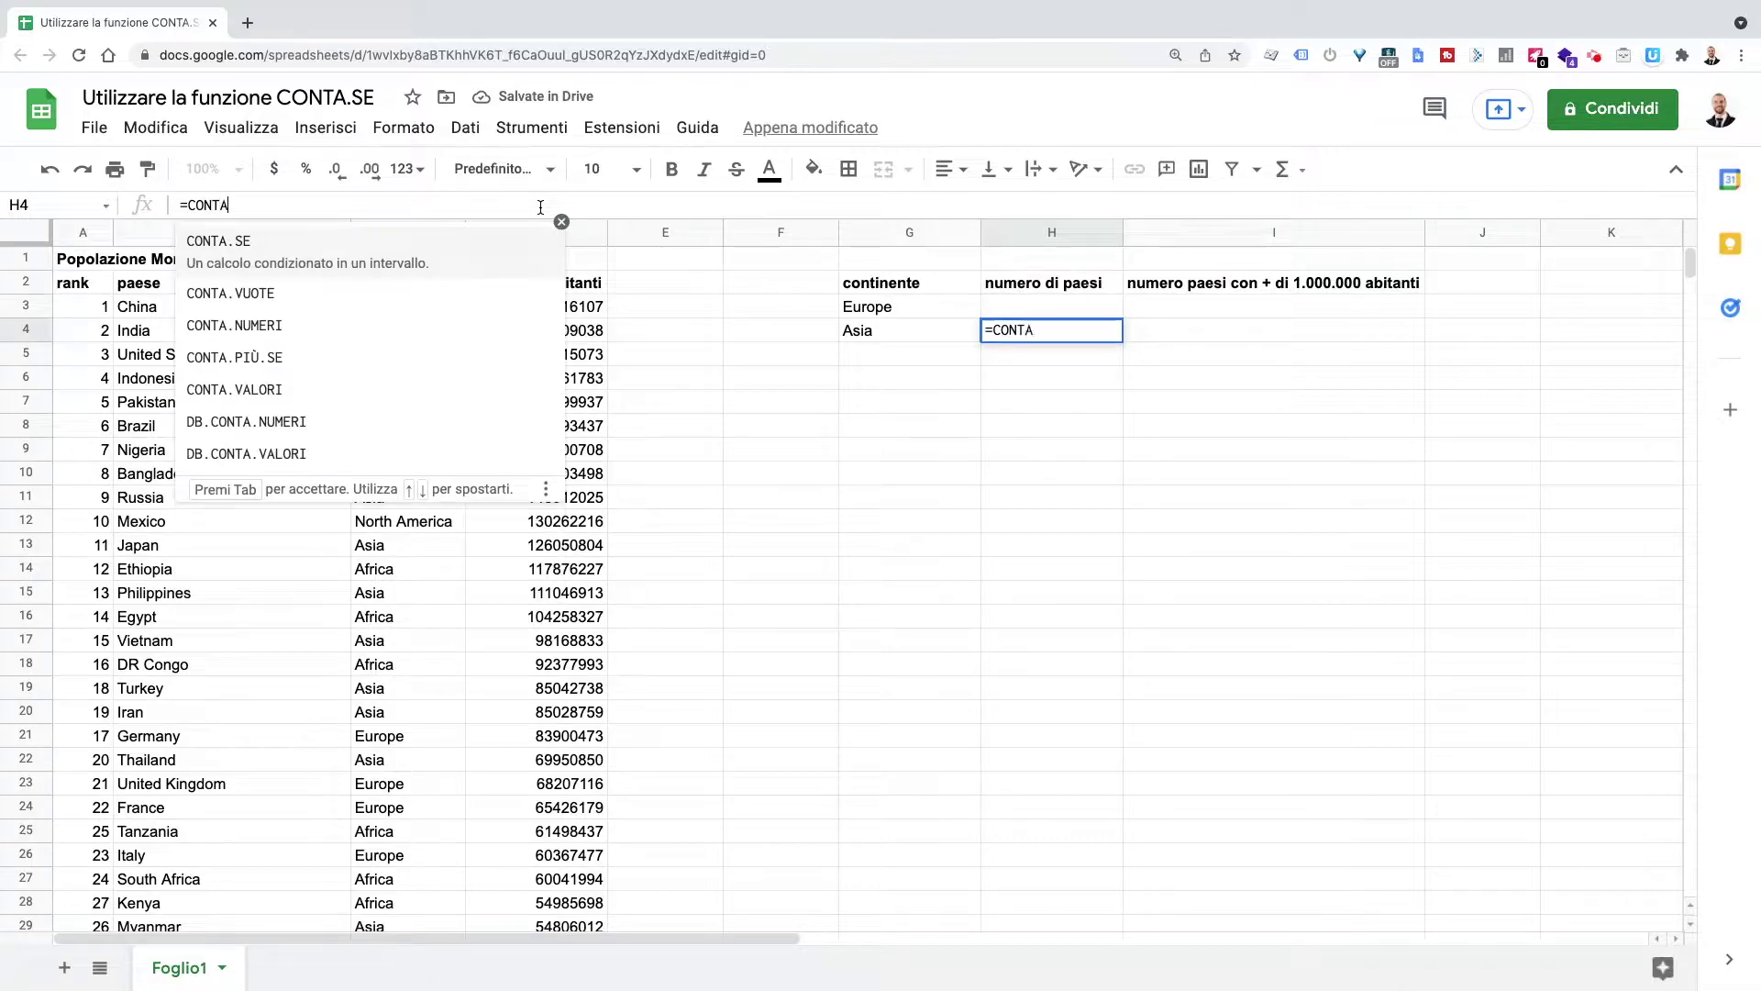
pyautogui.write('.S')
pyautogui.press('Tab')
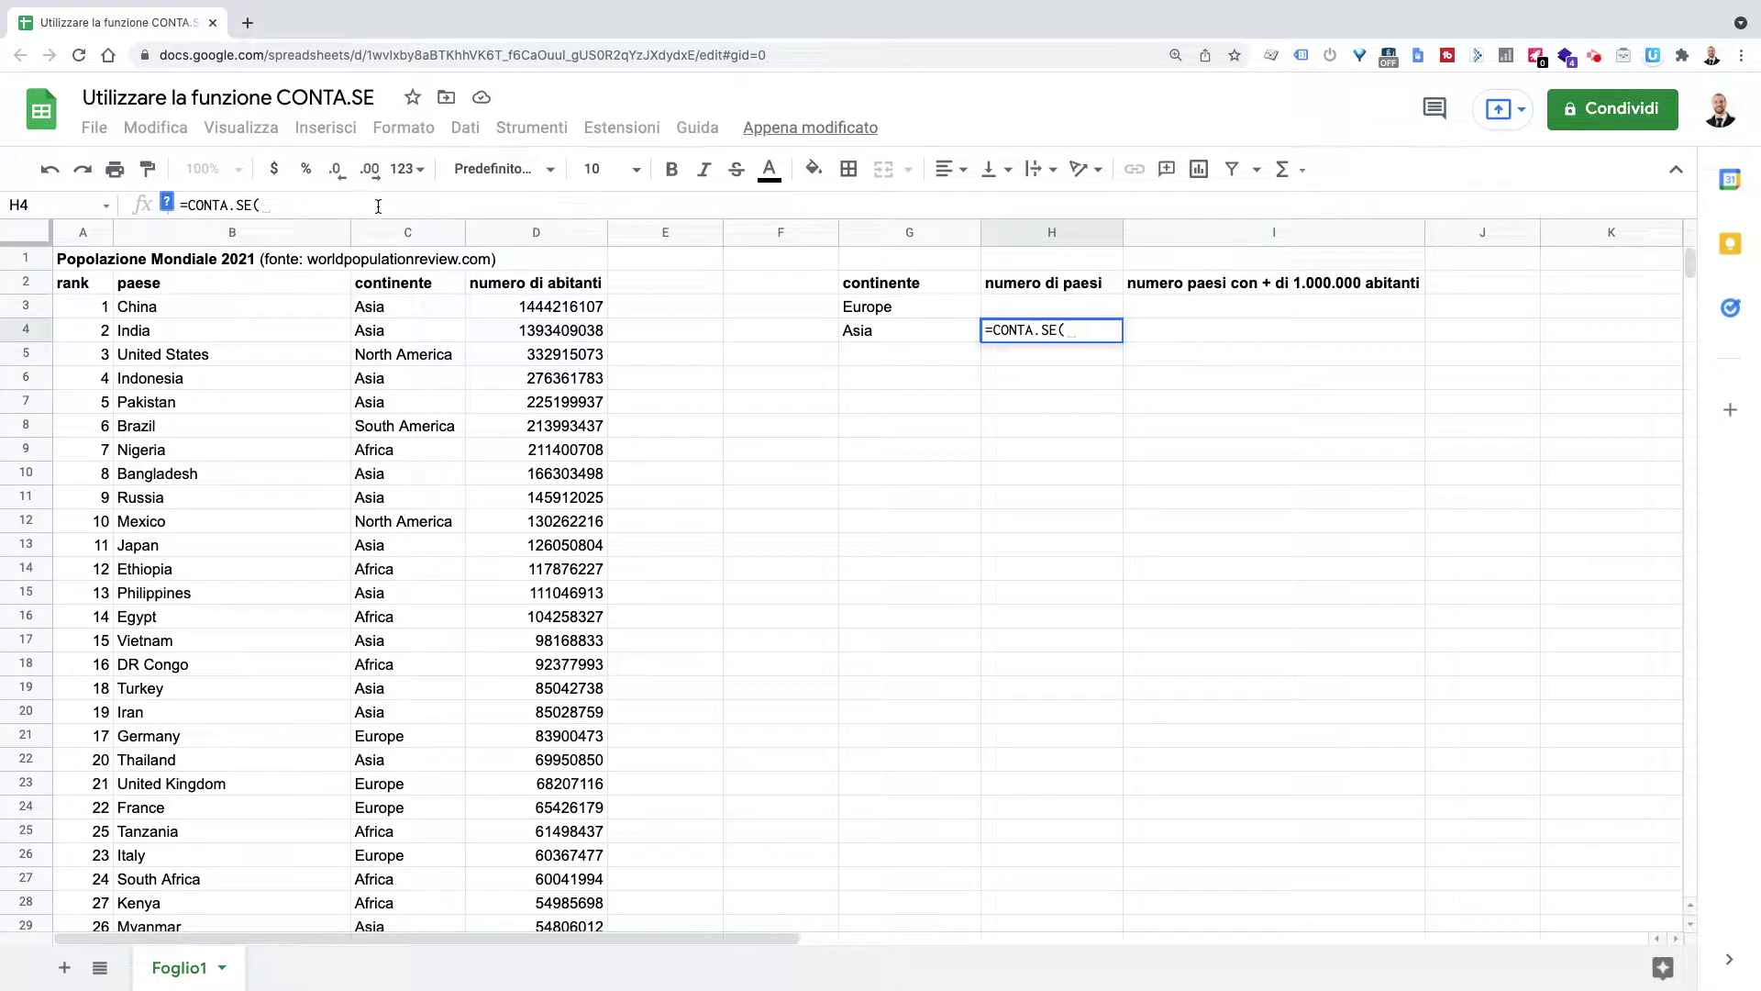
pyautogui.click(384, 233)
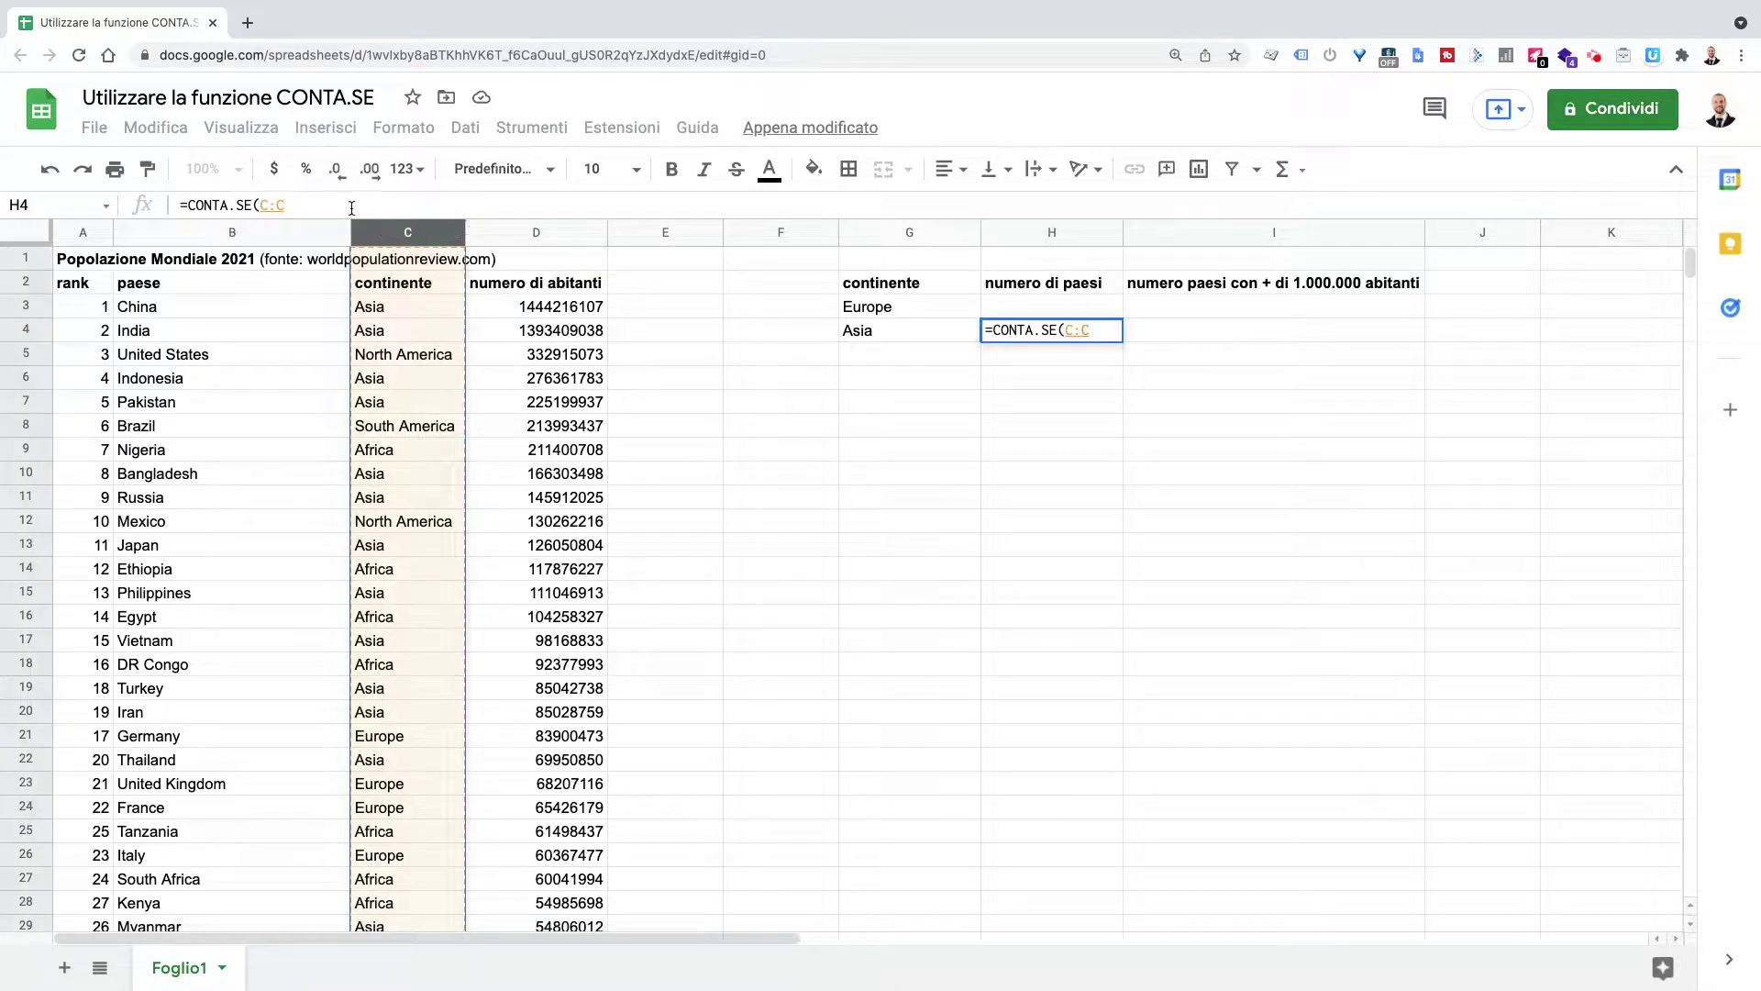
pyautogui.write(';')
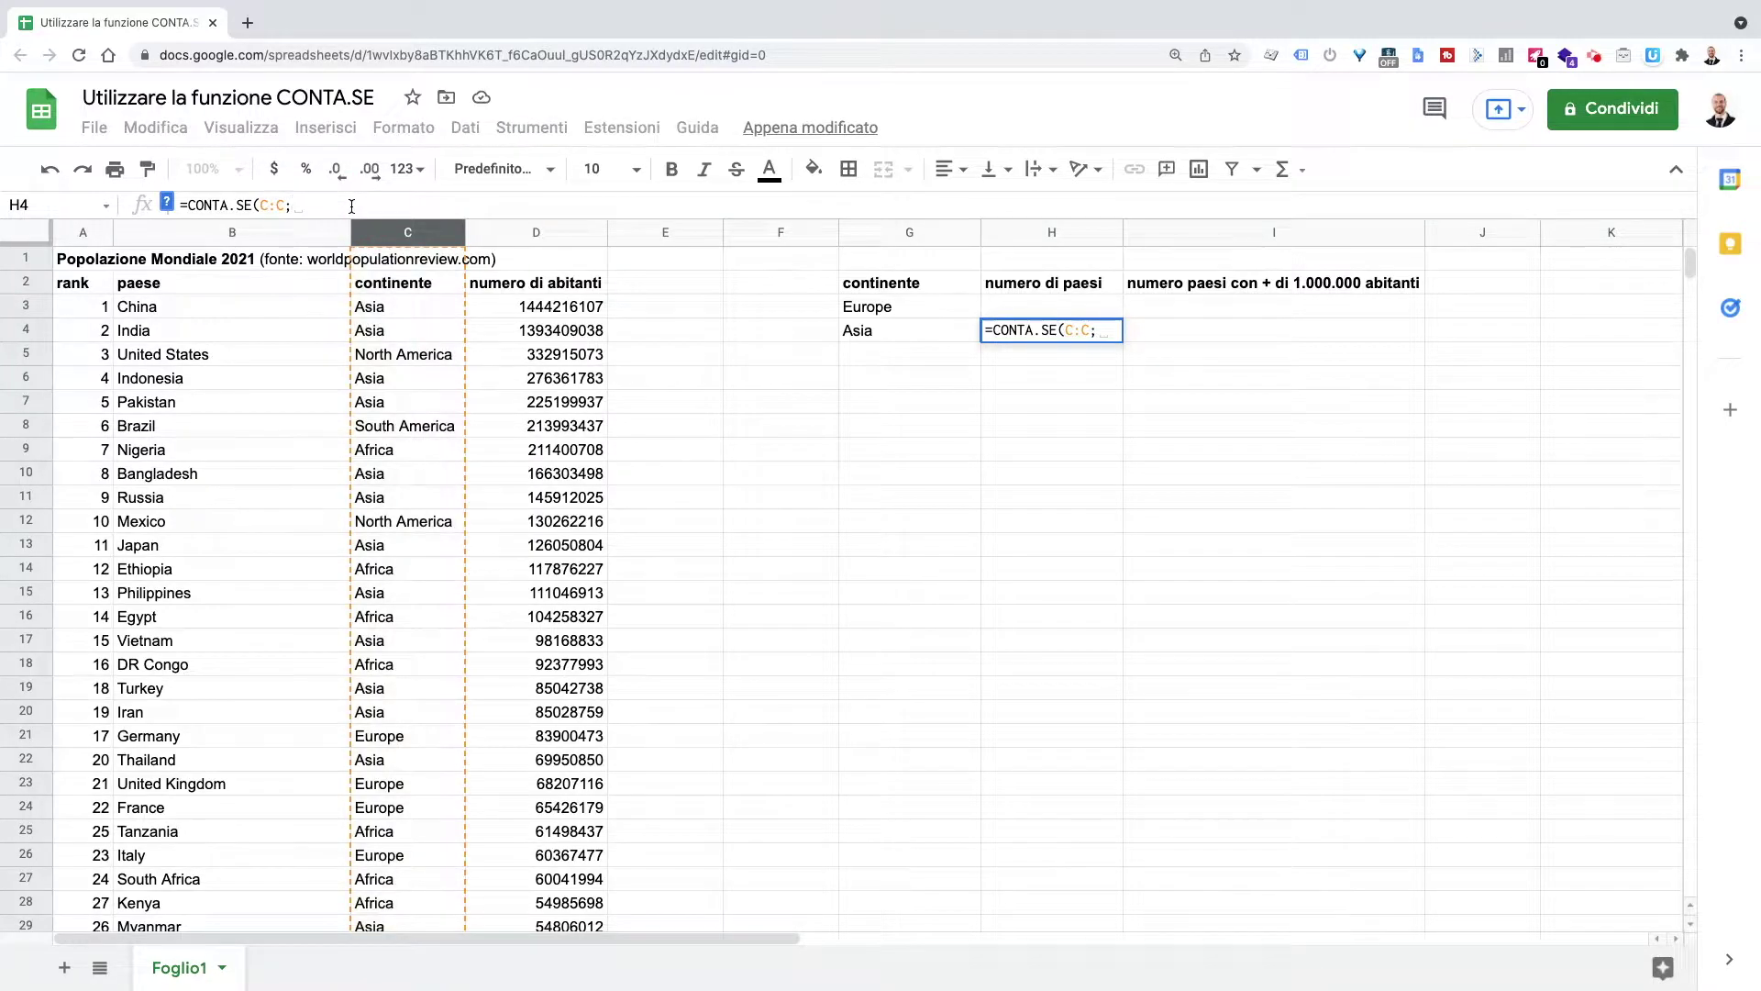
pyautogui.write('"')
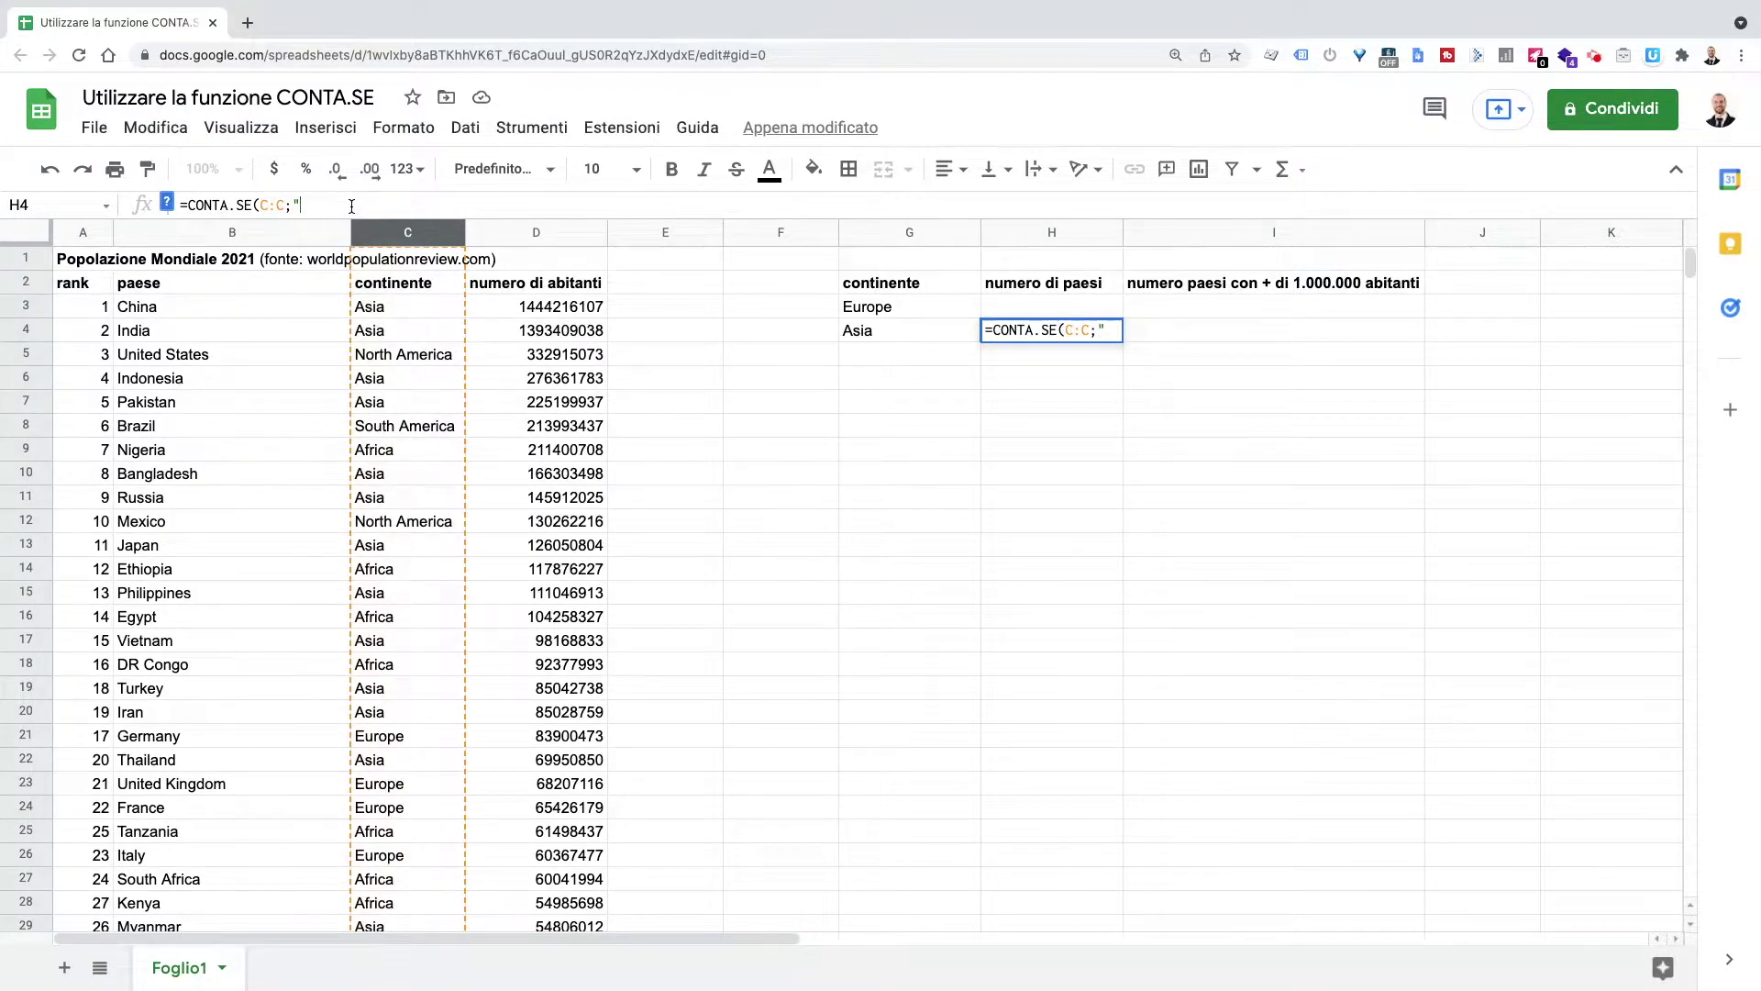
pyautogui.write('Asia')
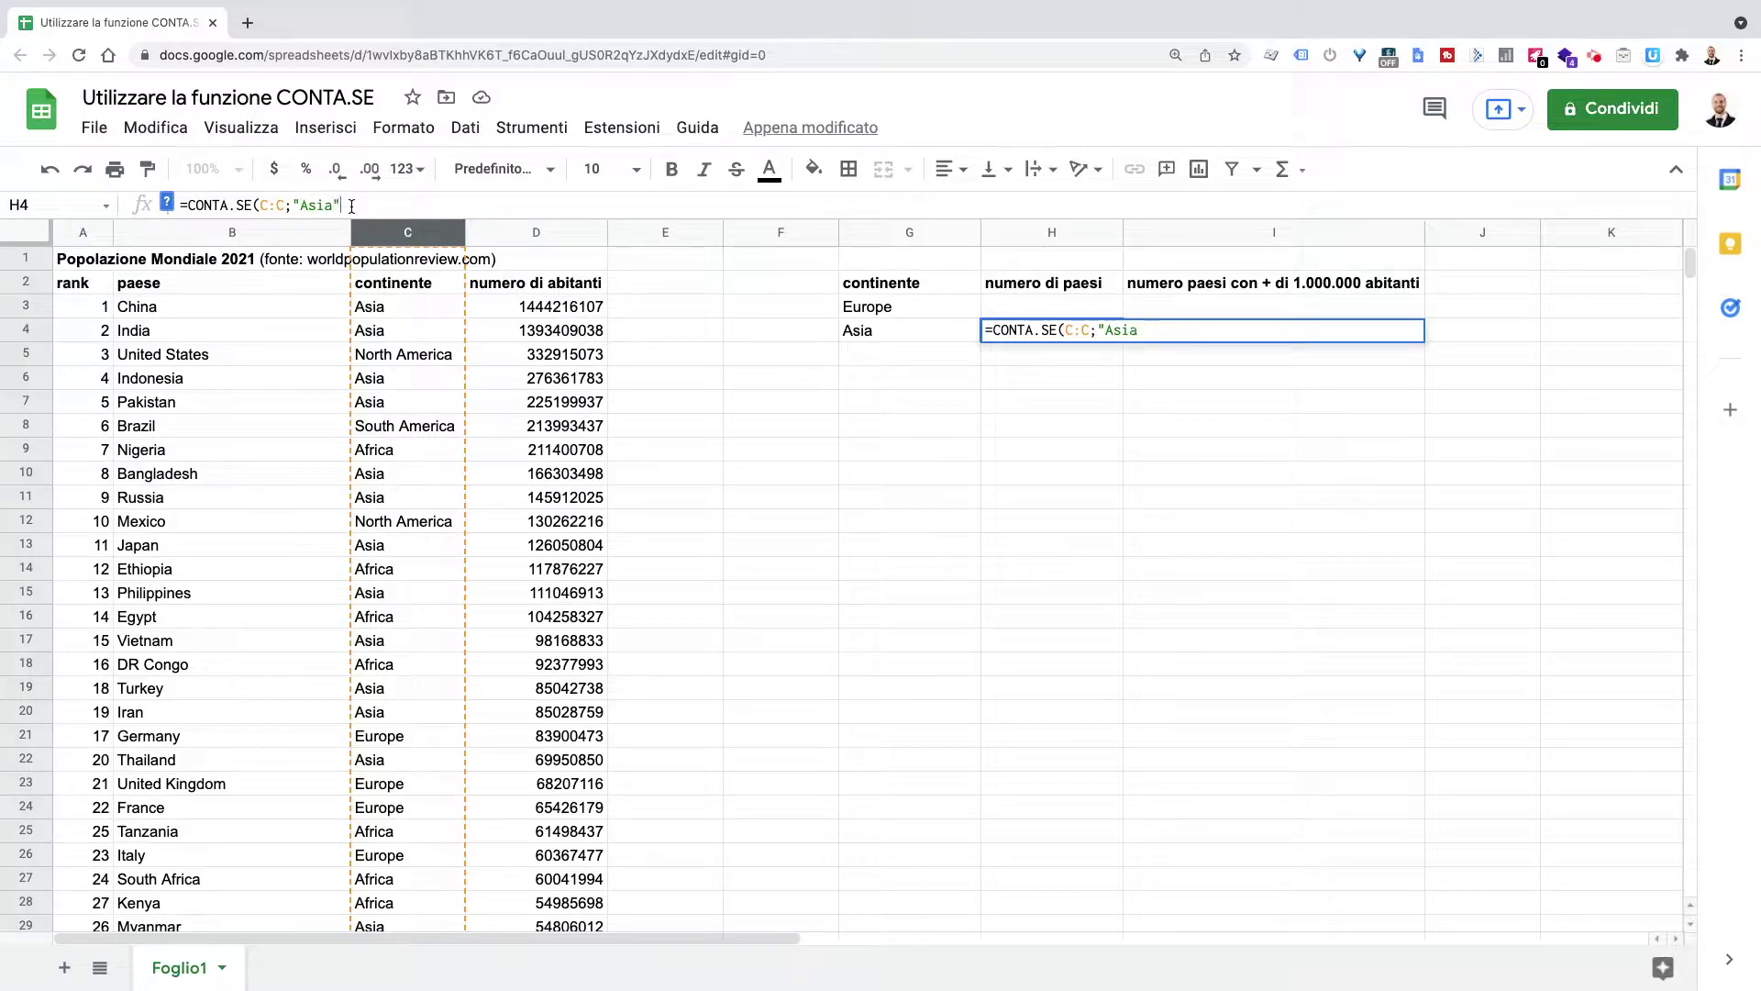
pyautogui.press('BackSpace')
pyautogui.press('BackSpace')
pyautogui.press('BackSpace')
pyautogui.press('BackSpace')
pyautogui.press('BackSpace')
pyautogui.press('BackSpace')
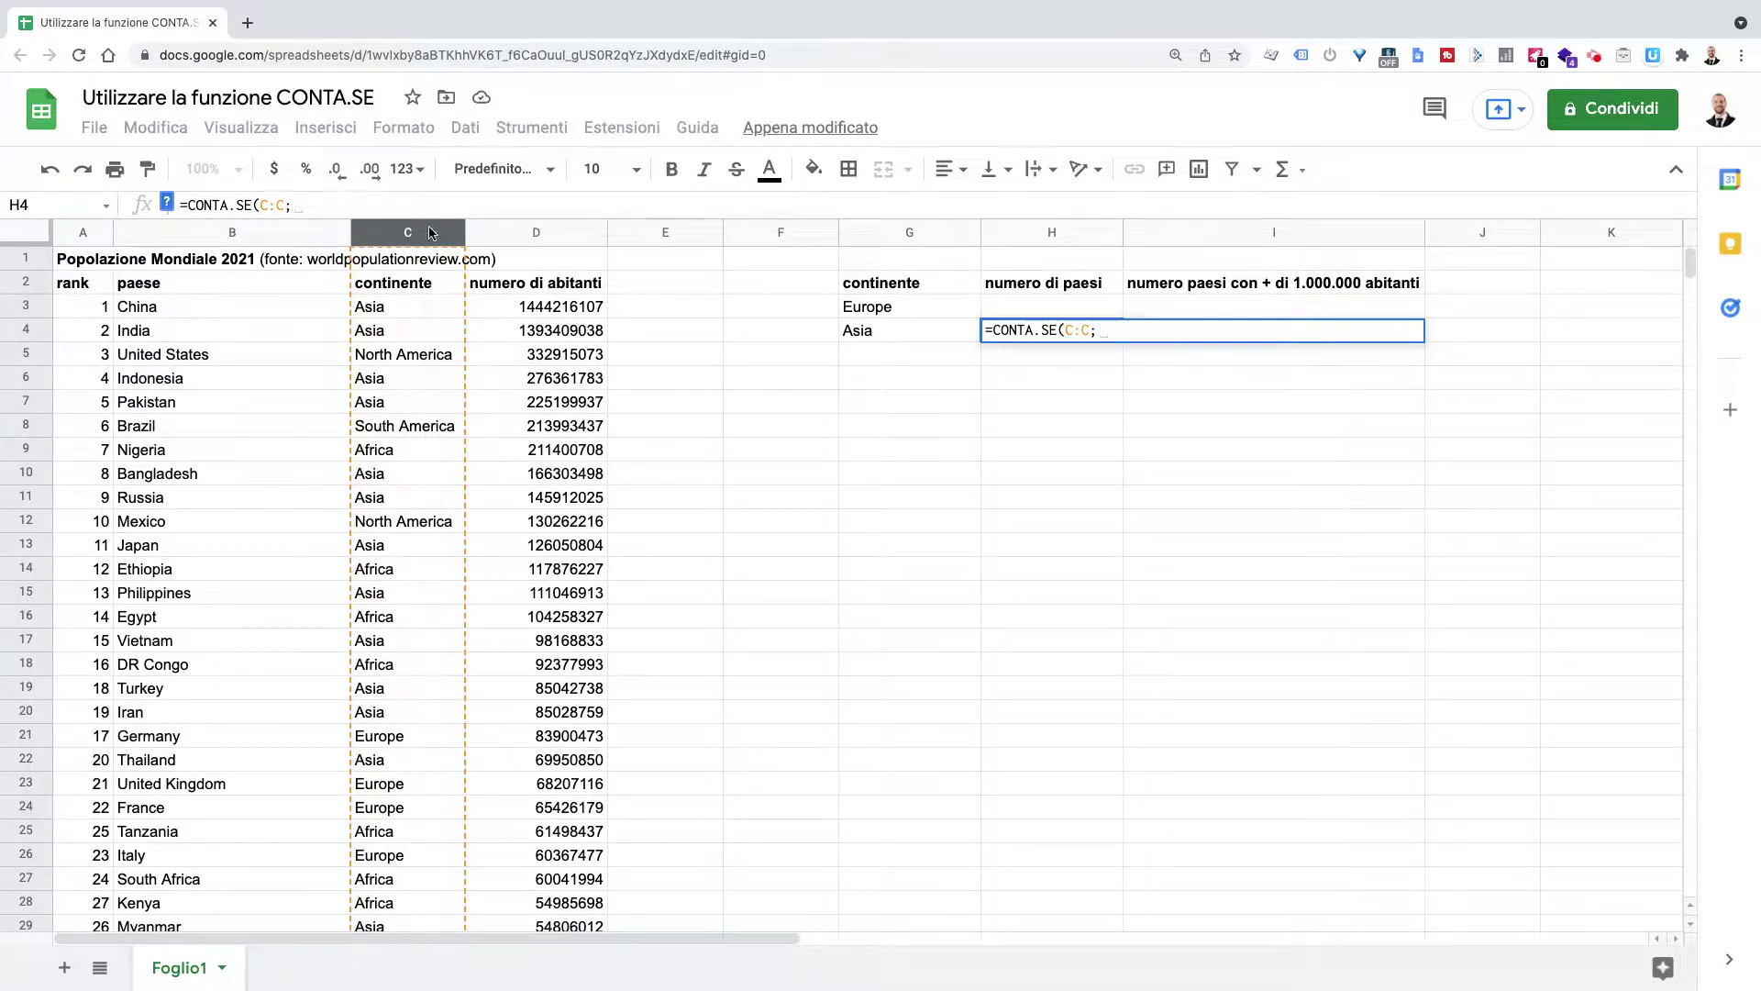
pyautogui.click(890, 329)
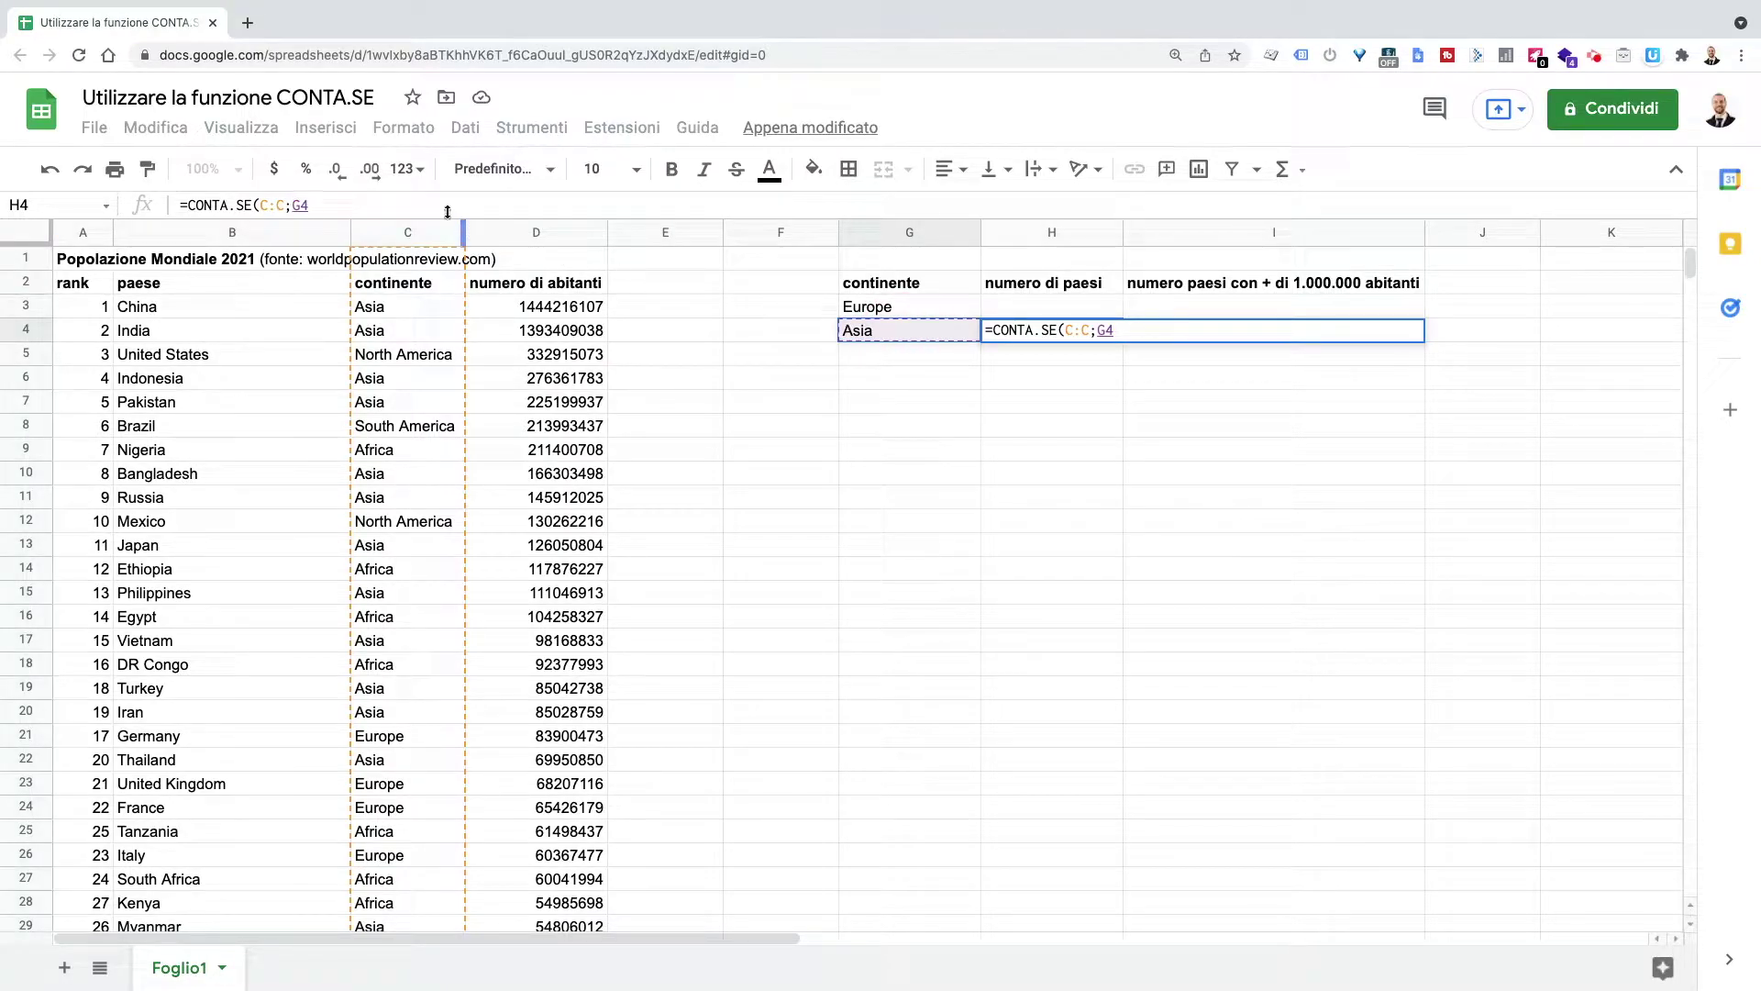
pyautogui.write(')')
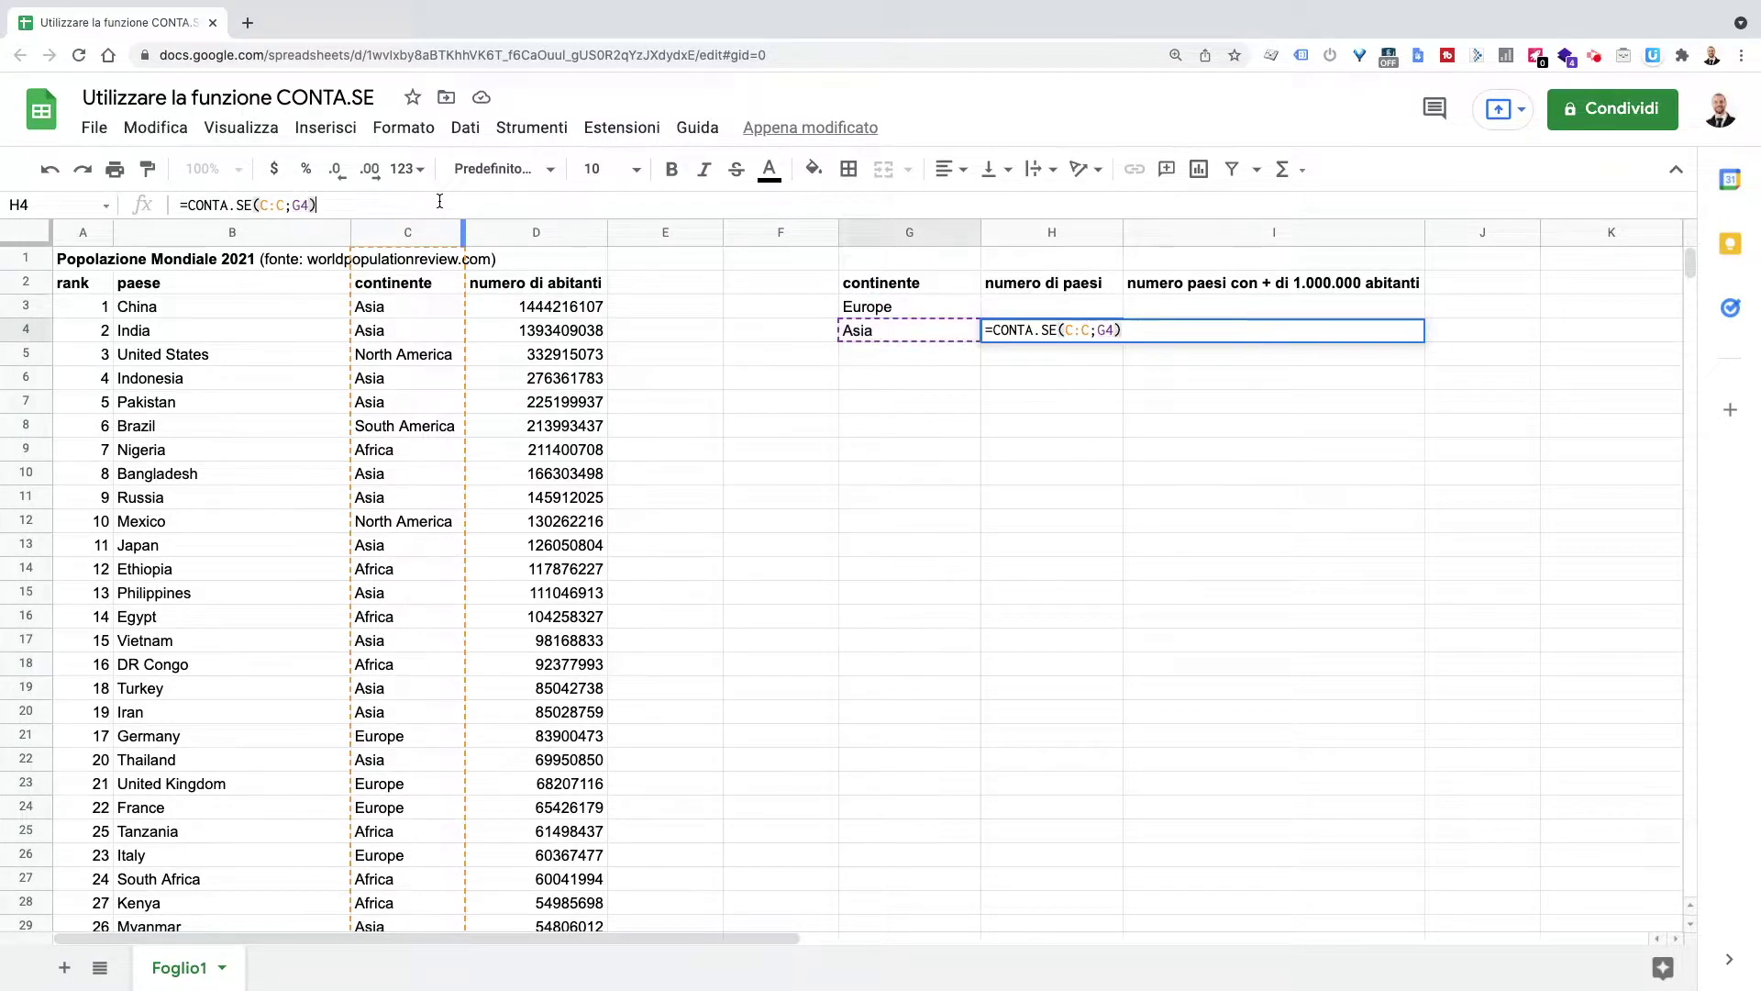
pyautogui.press('Return')
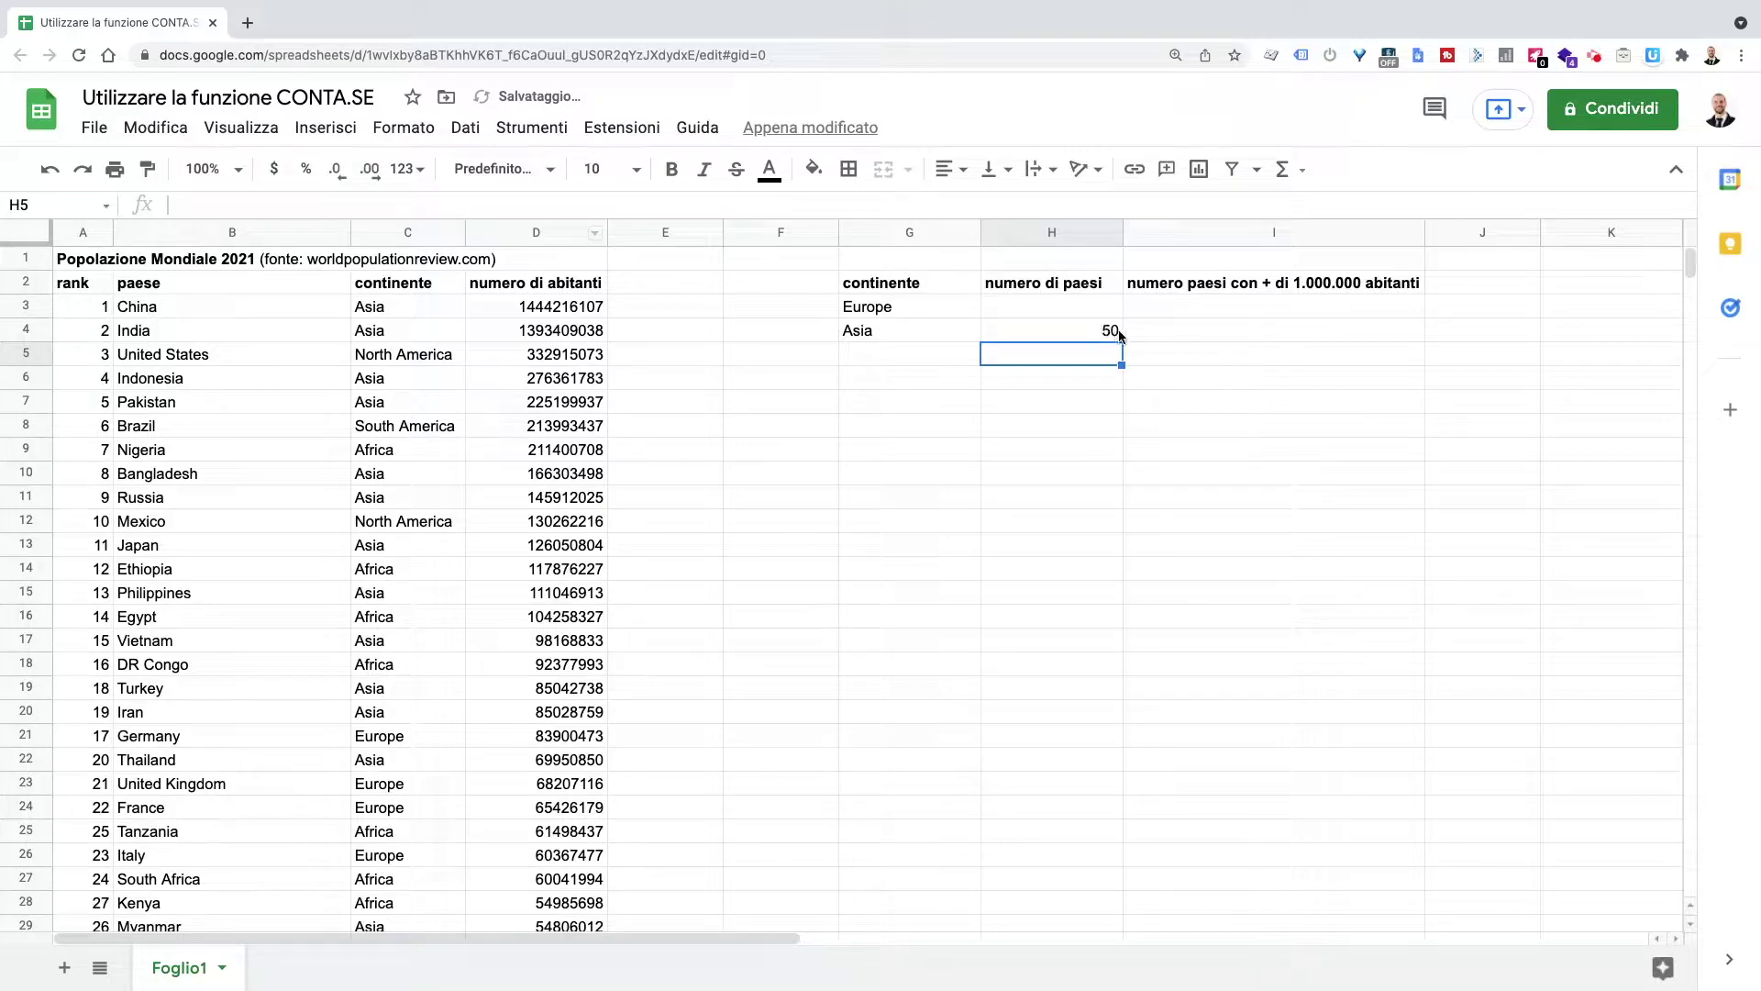
pyautogui.click(1119, 336)
# Step: Fill the CONTA.SE formula from H4 up into H3 so Europe shows 49
pyautogui.moveTo(1121, 340); pyautogui.dragTo(1119, 320)
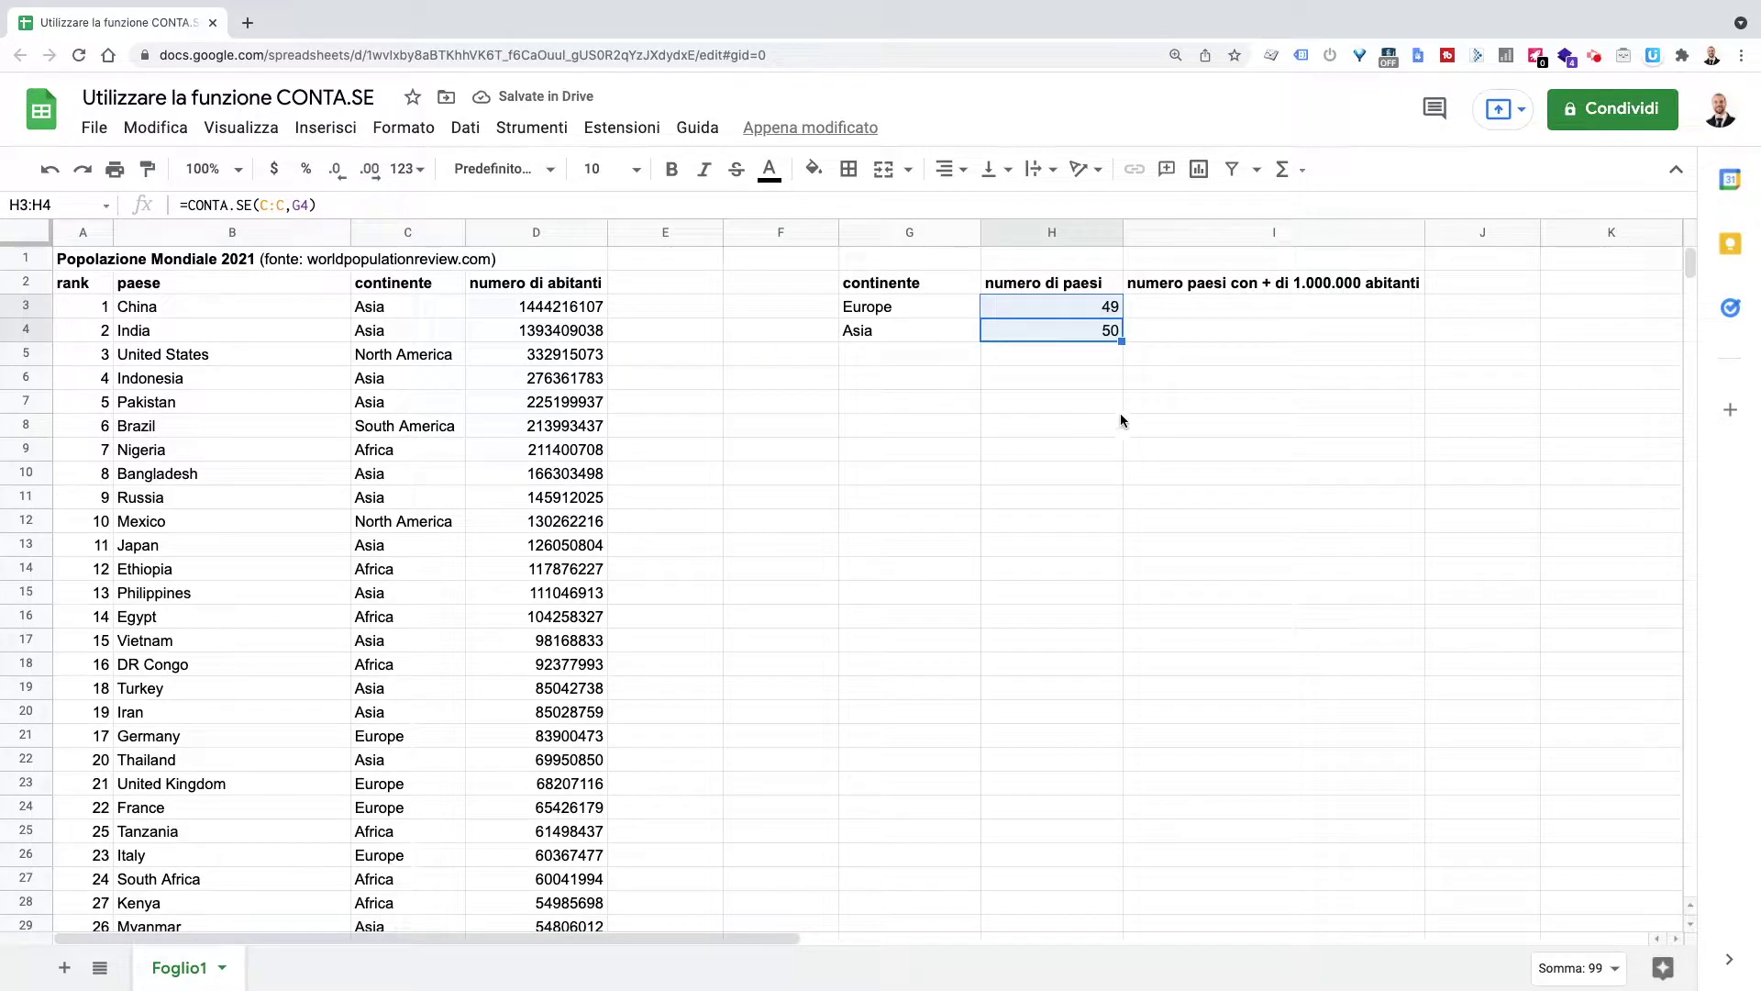
pyautogui.click(1101, 308)
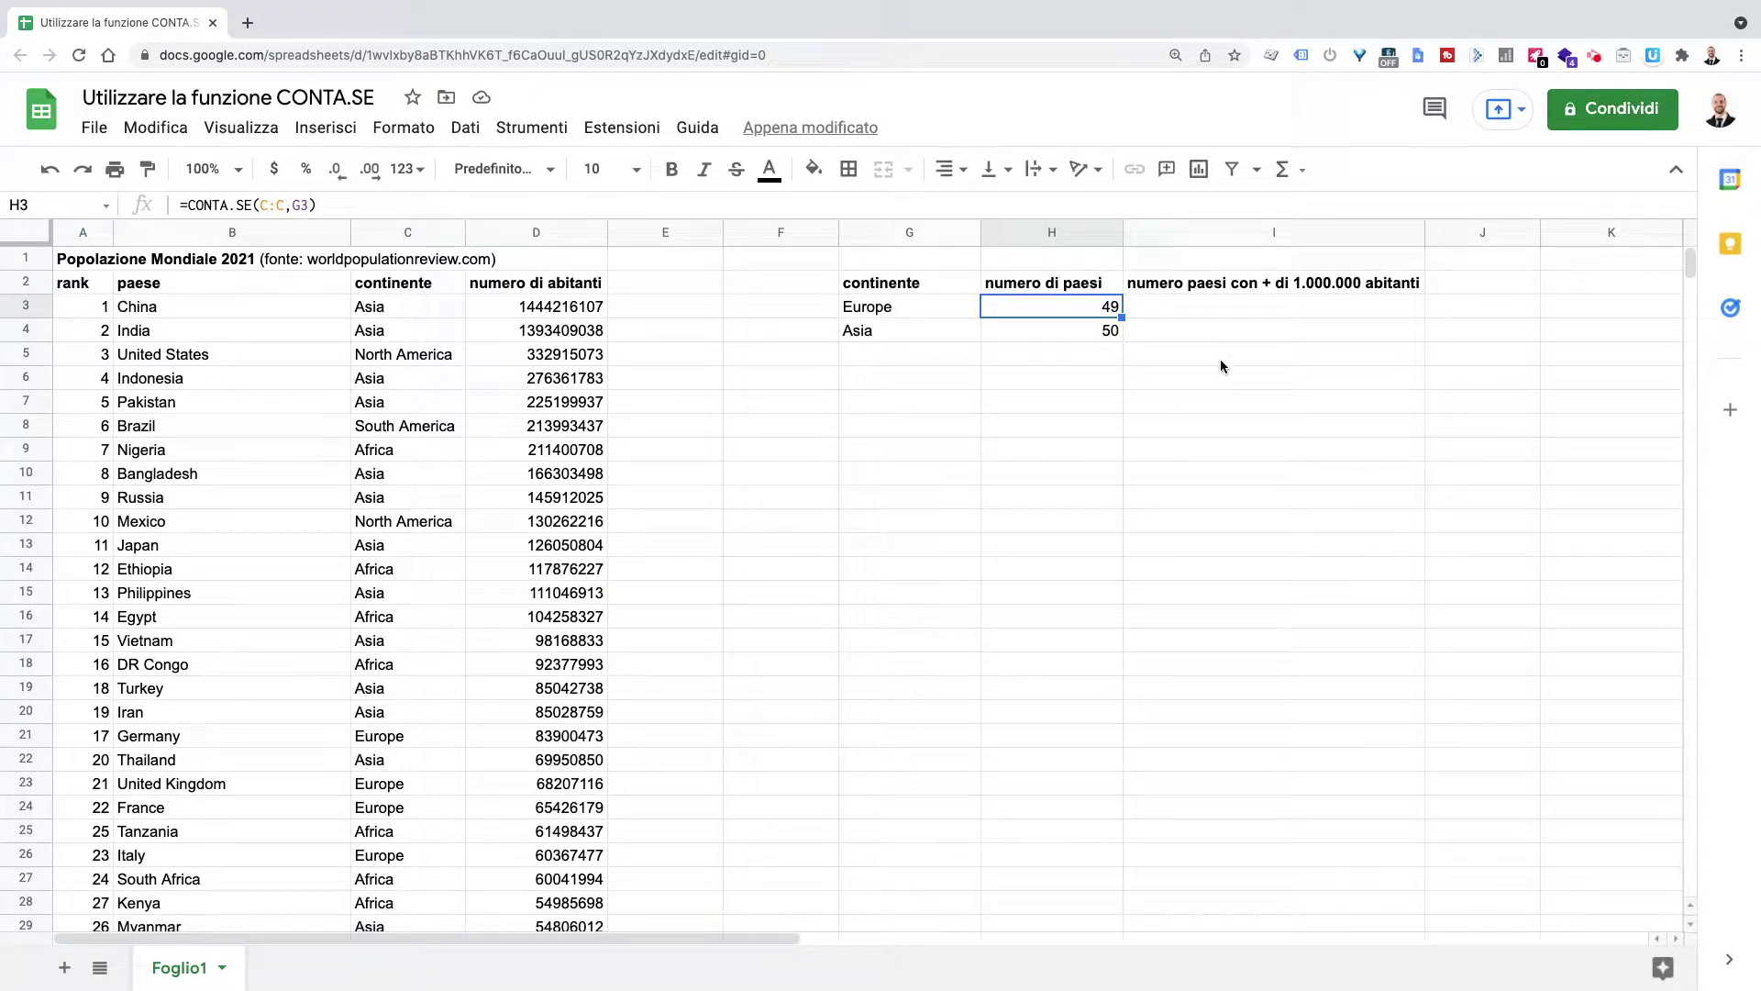
pyautogui.click(1255, 286)
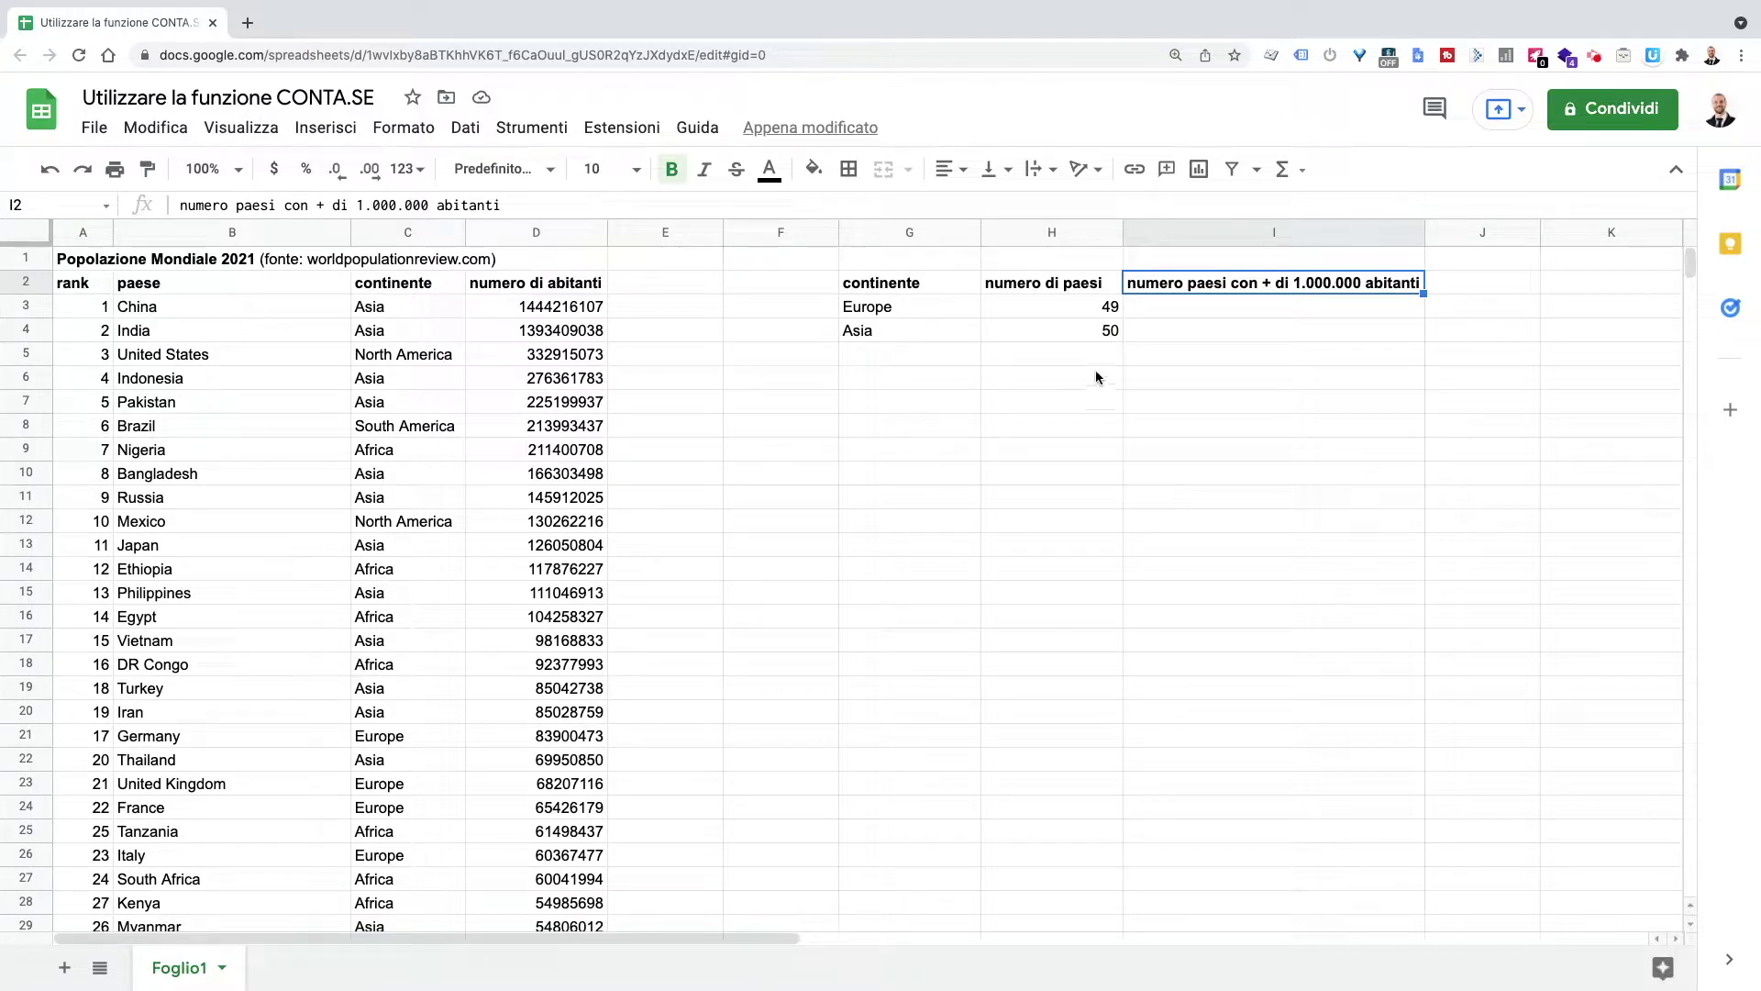
pyautogui.click(1164, 330)
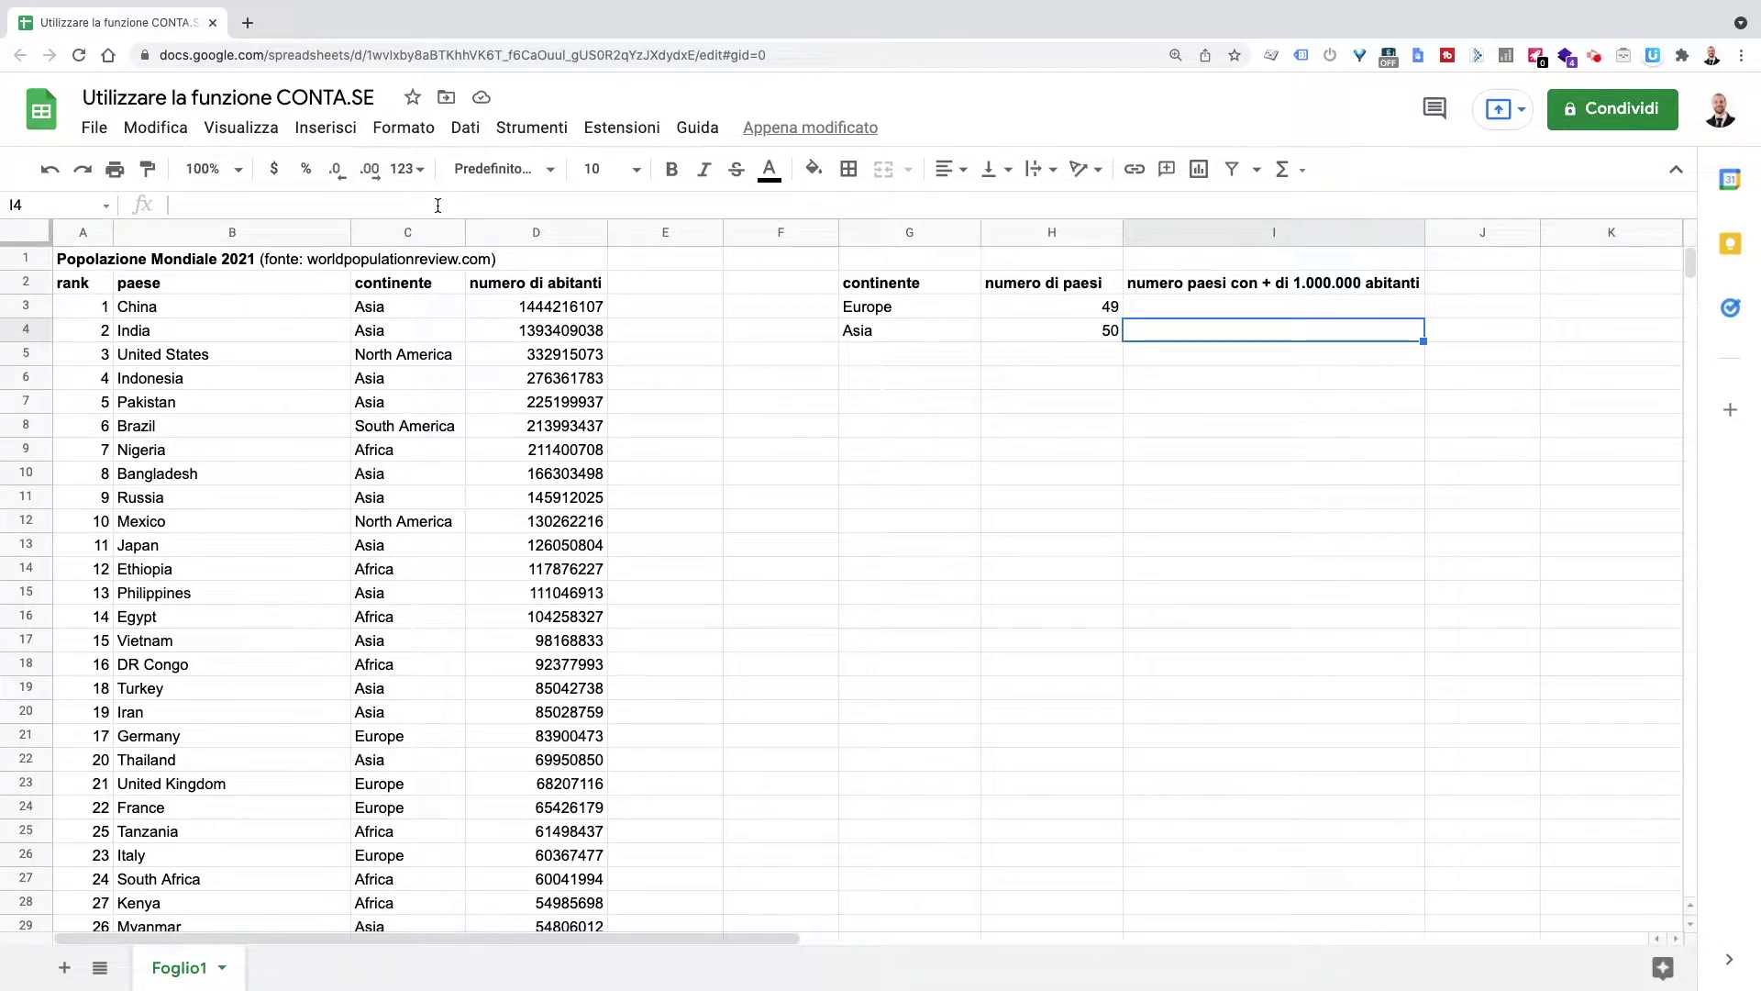
pyautogui.click(437, 206)
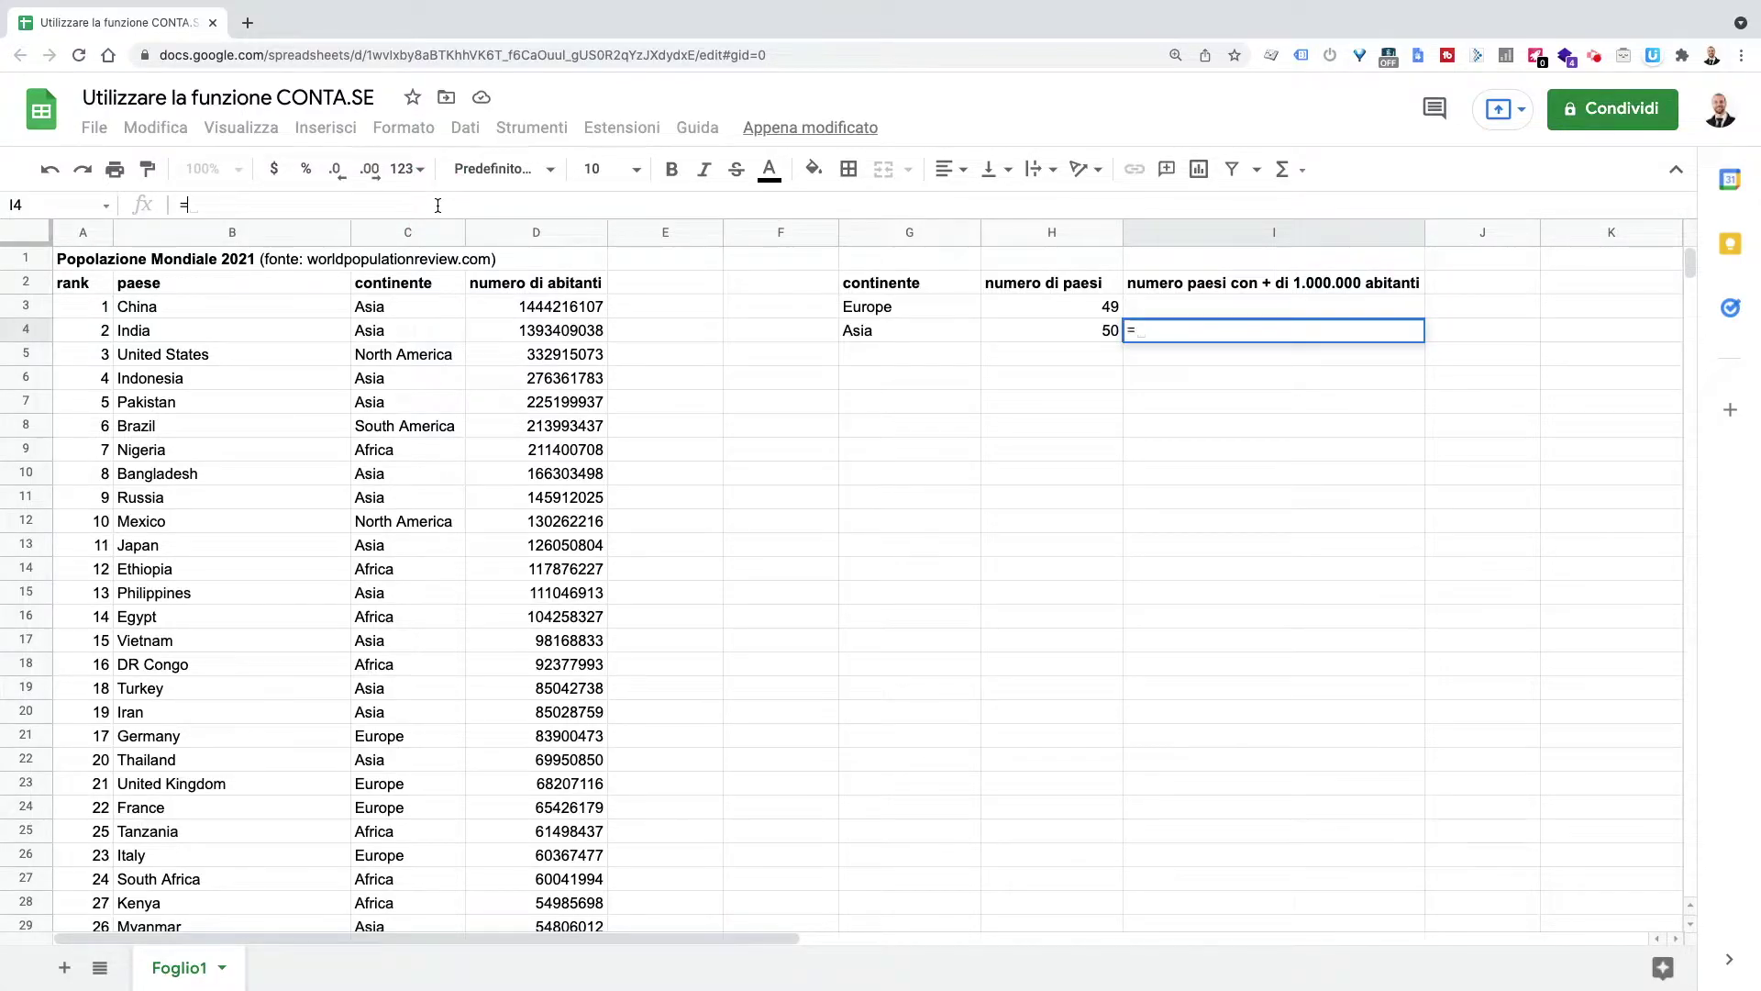
# Step: Enter =CONTA.PIÙ.SE(C:C;G4;D:D;">1000000") in I4, giving 46 Asian countries
pyautogui.write('=CONTA')
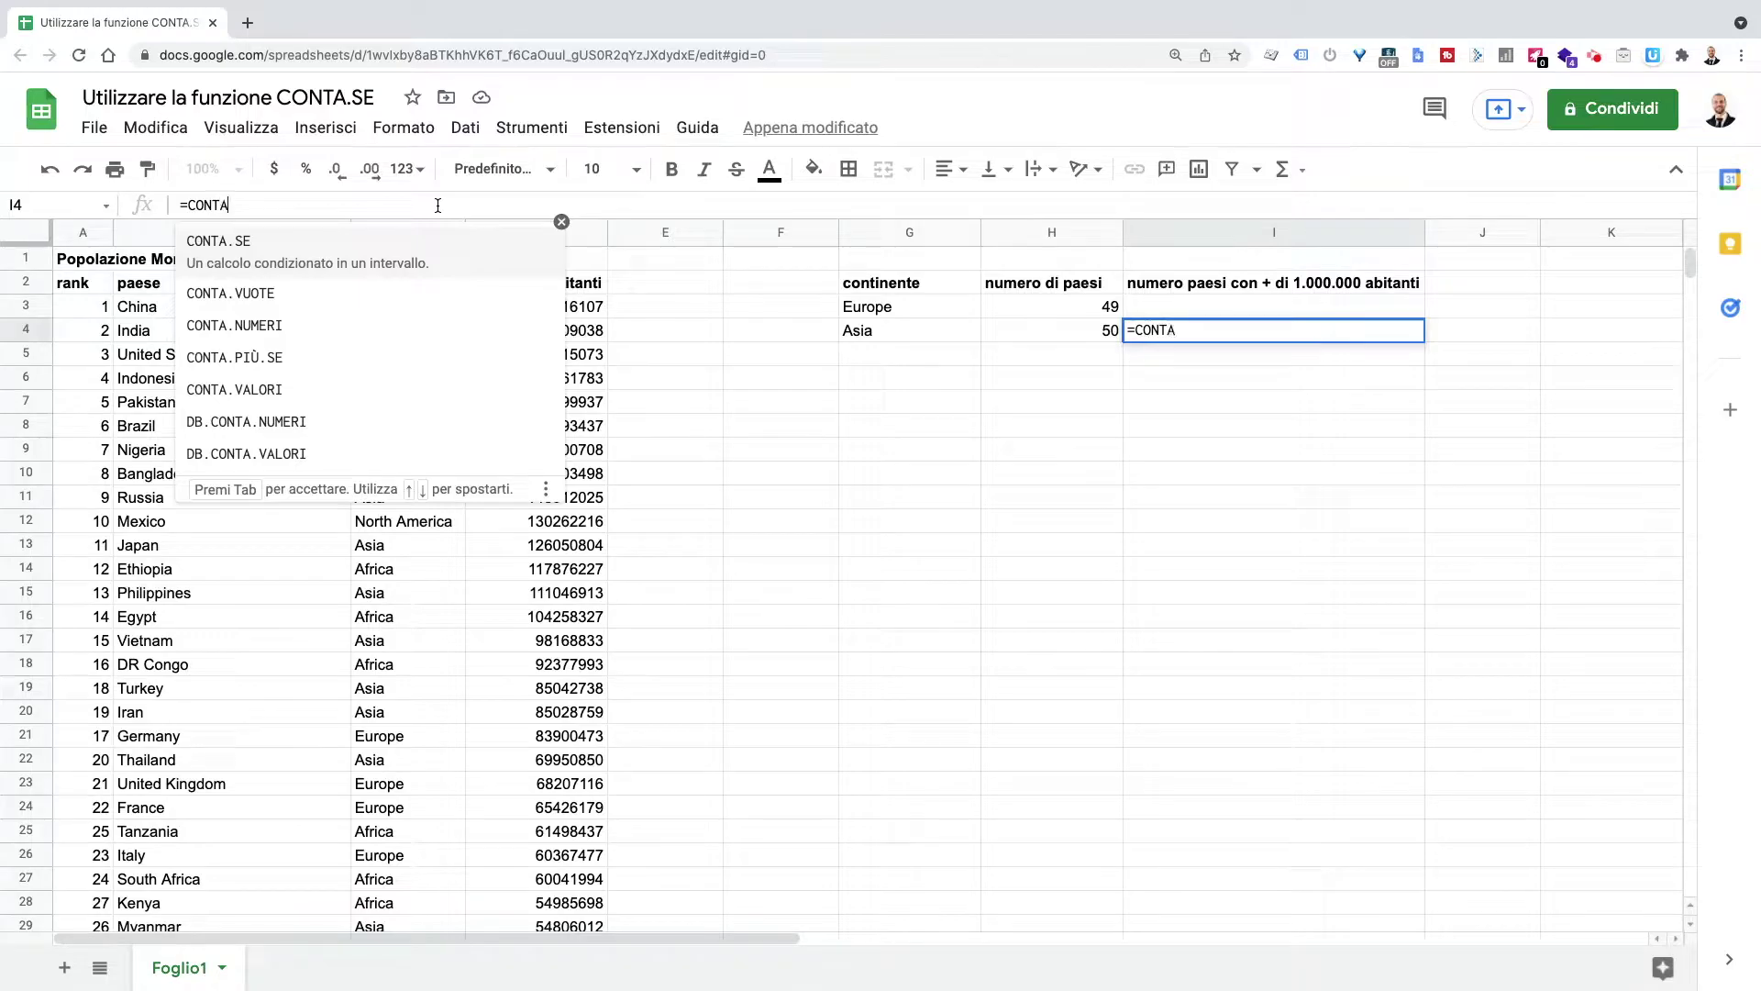
pyautogui.press('Down')
pyautogui.press('Down')
pyautogui.press('Down')
pyautogui.press('Tab')
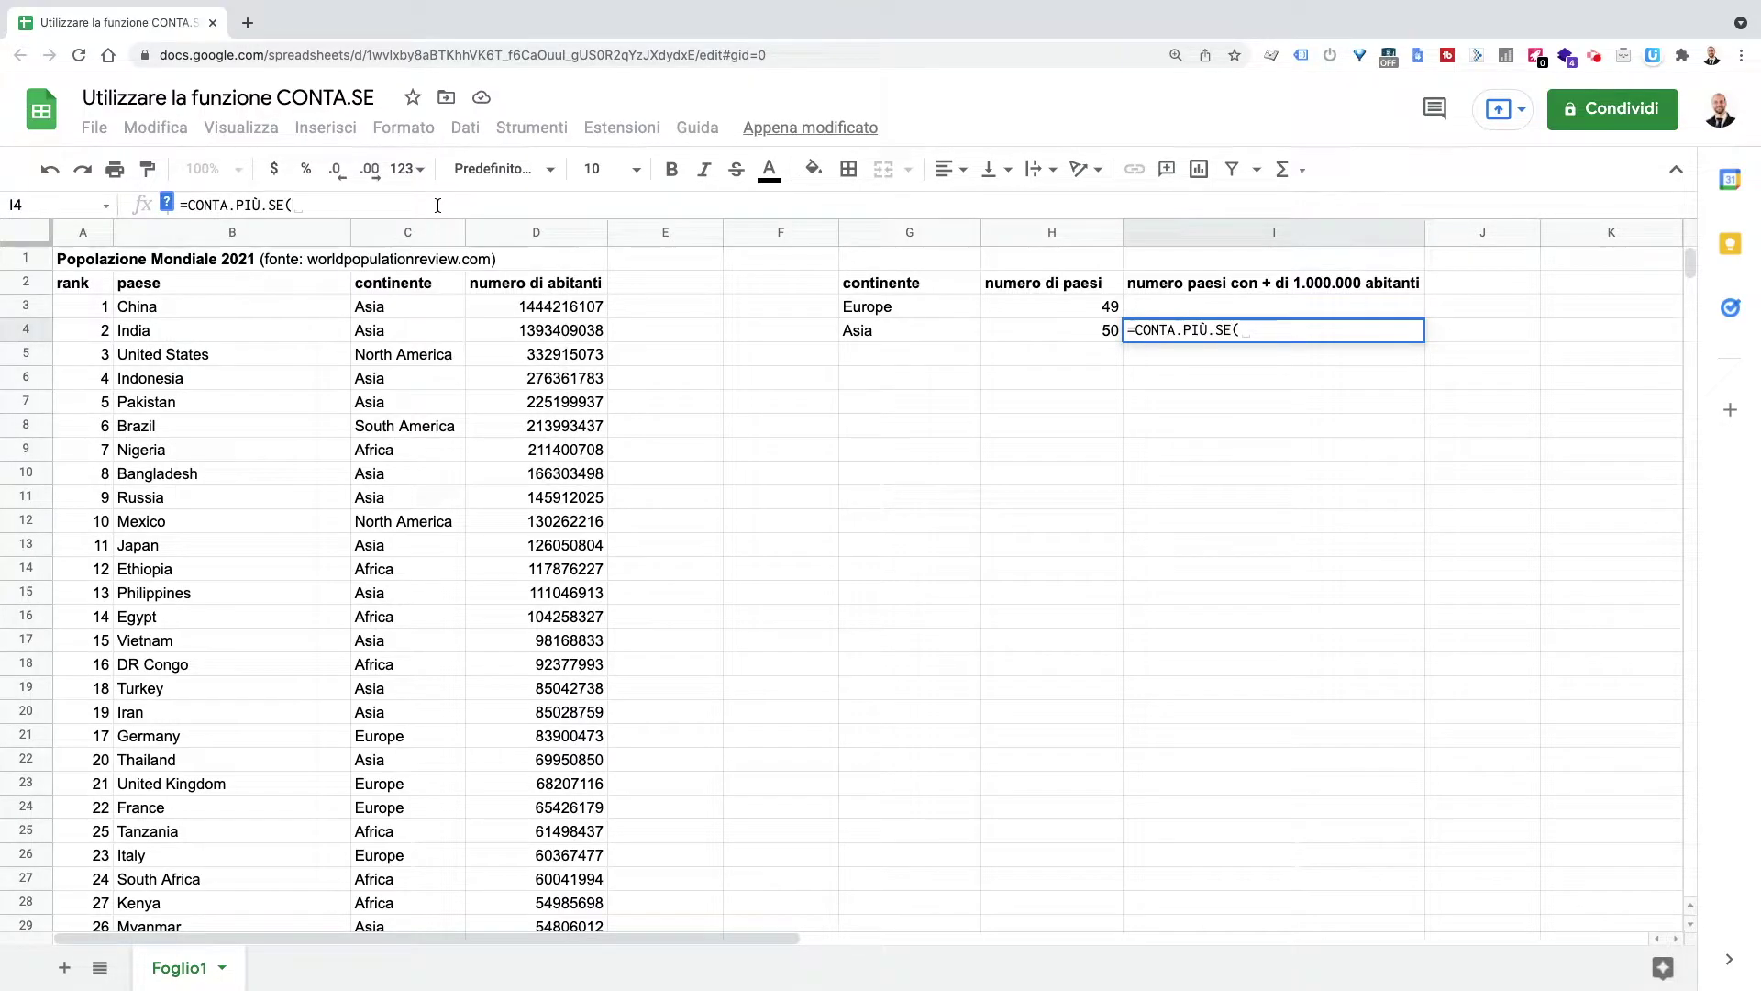
pyautogui.click(429, 235)
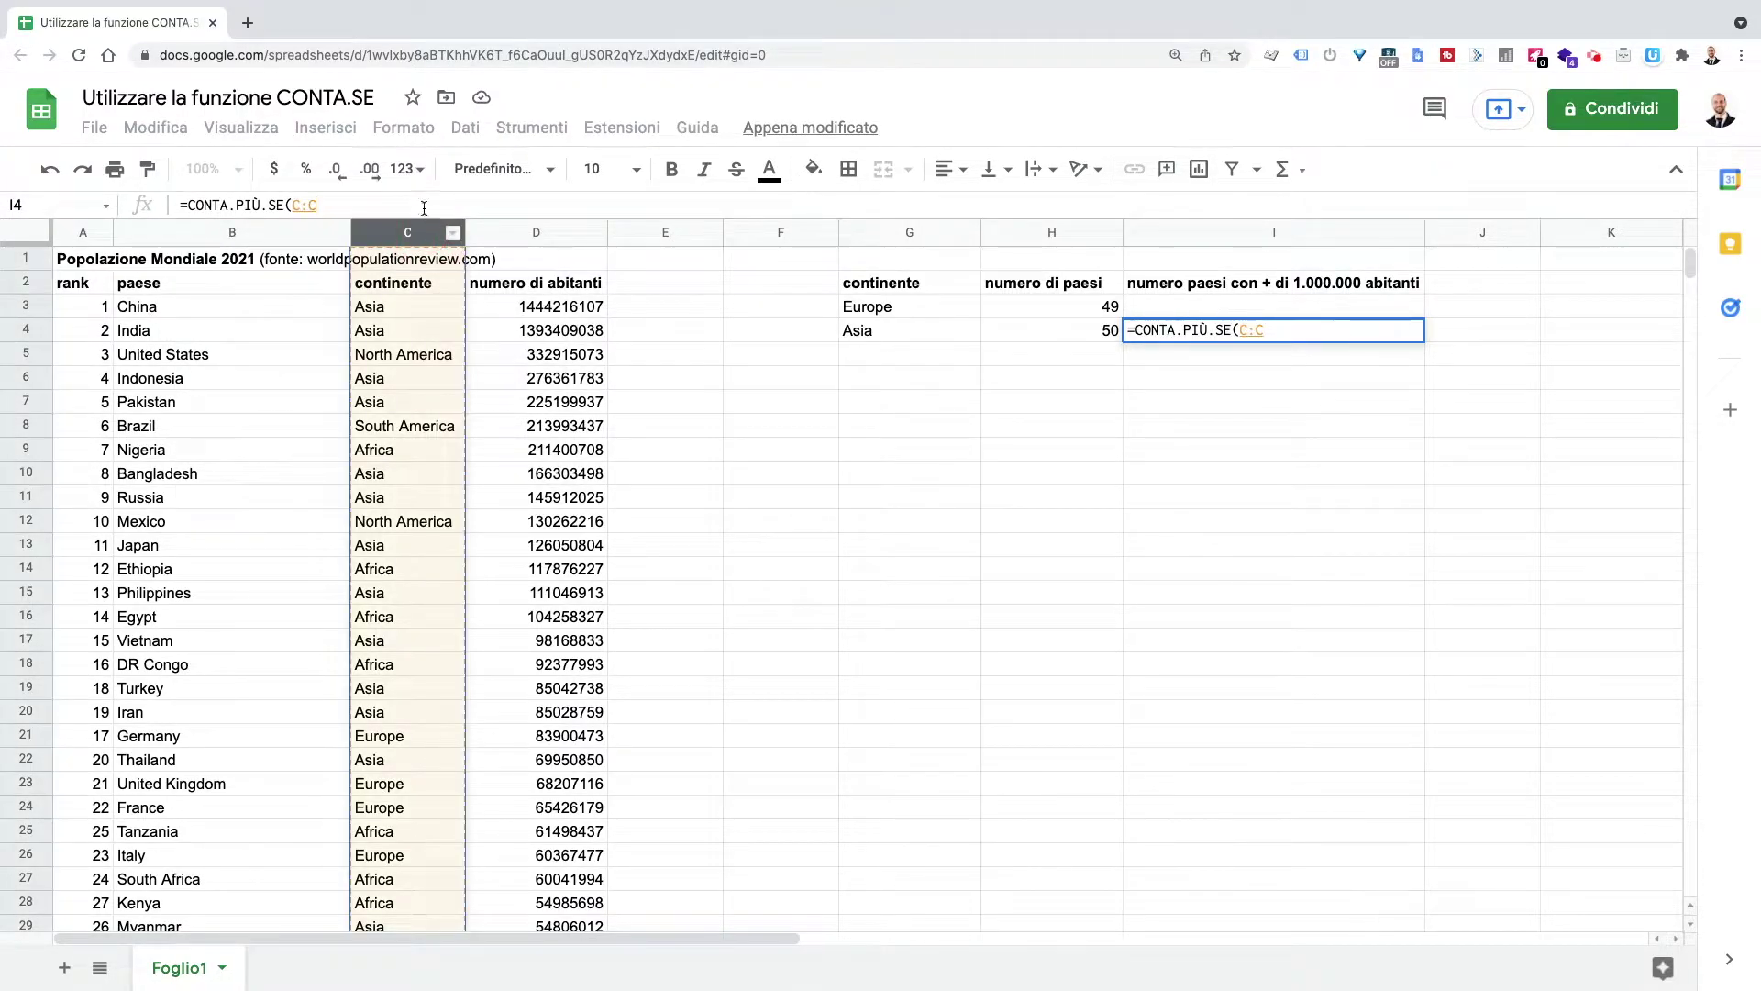
pyautogui.write(';')
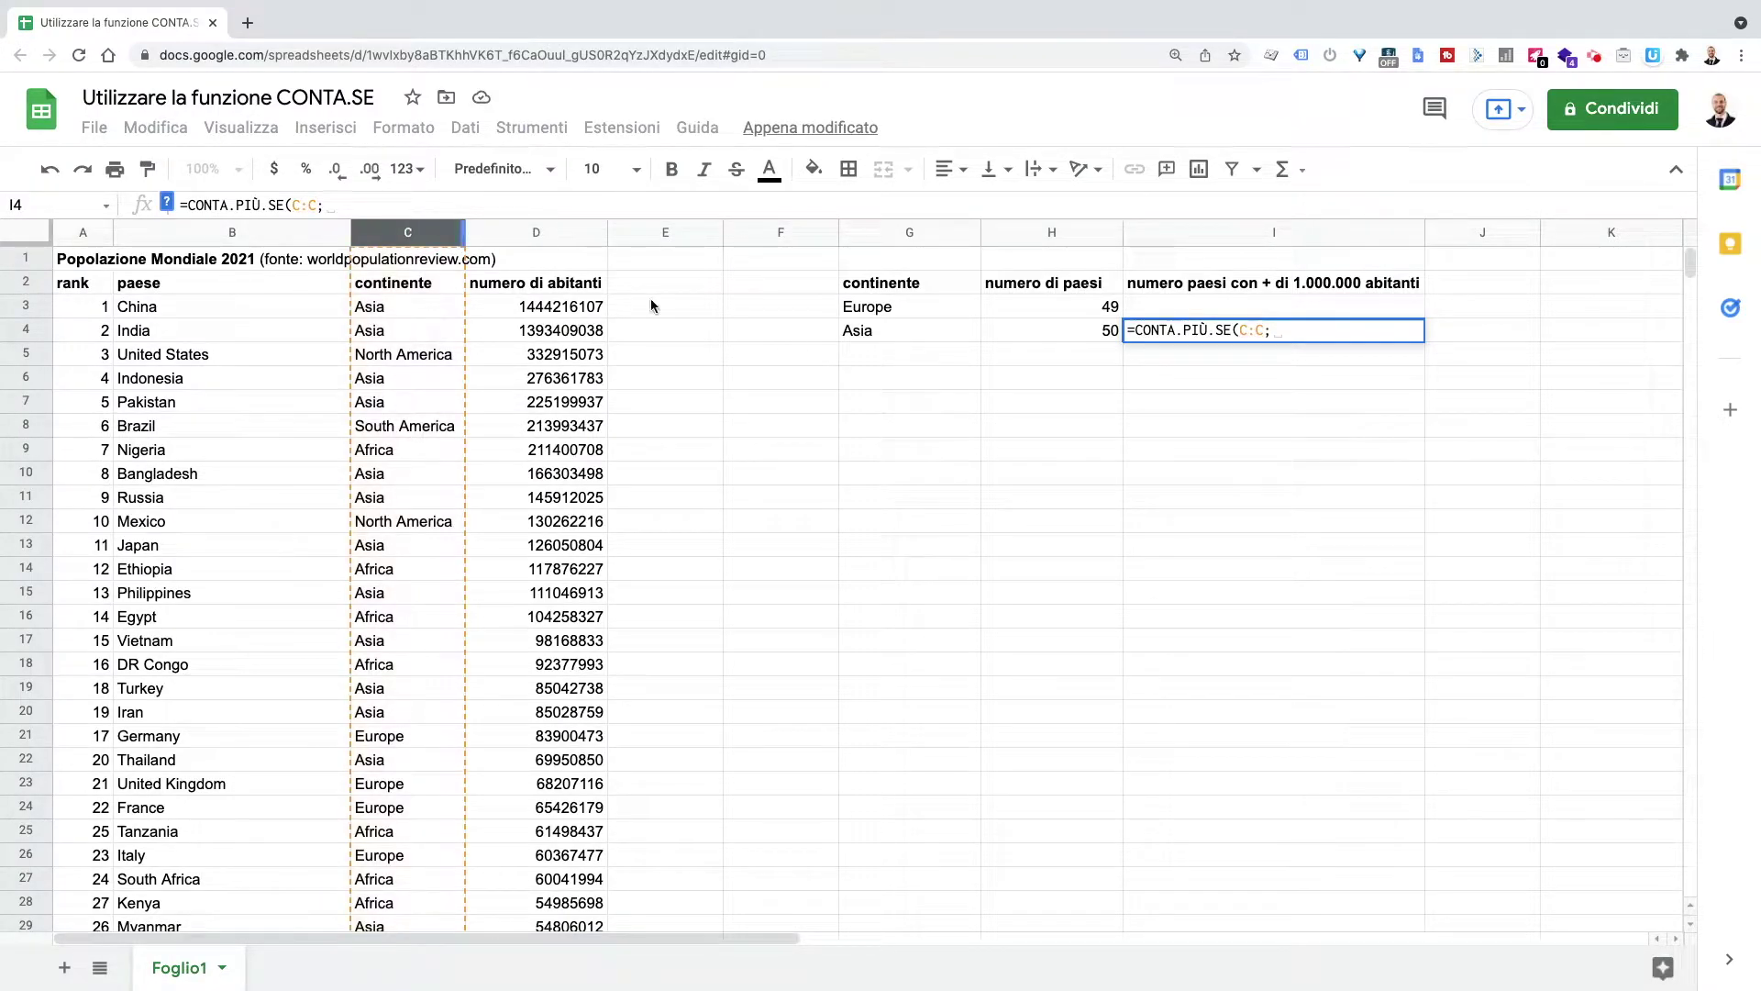
pyautogui.click(905, 334)
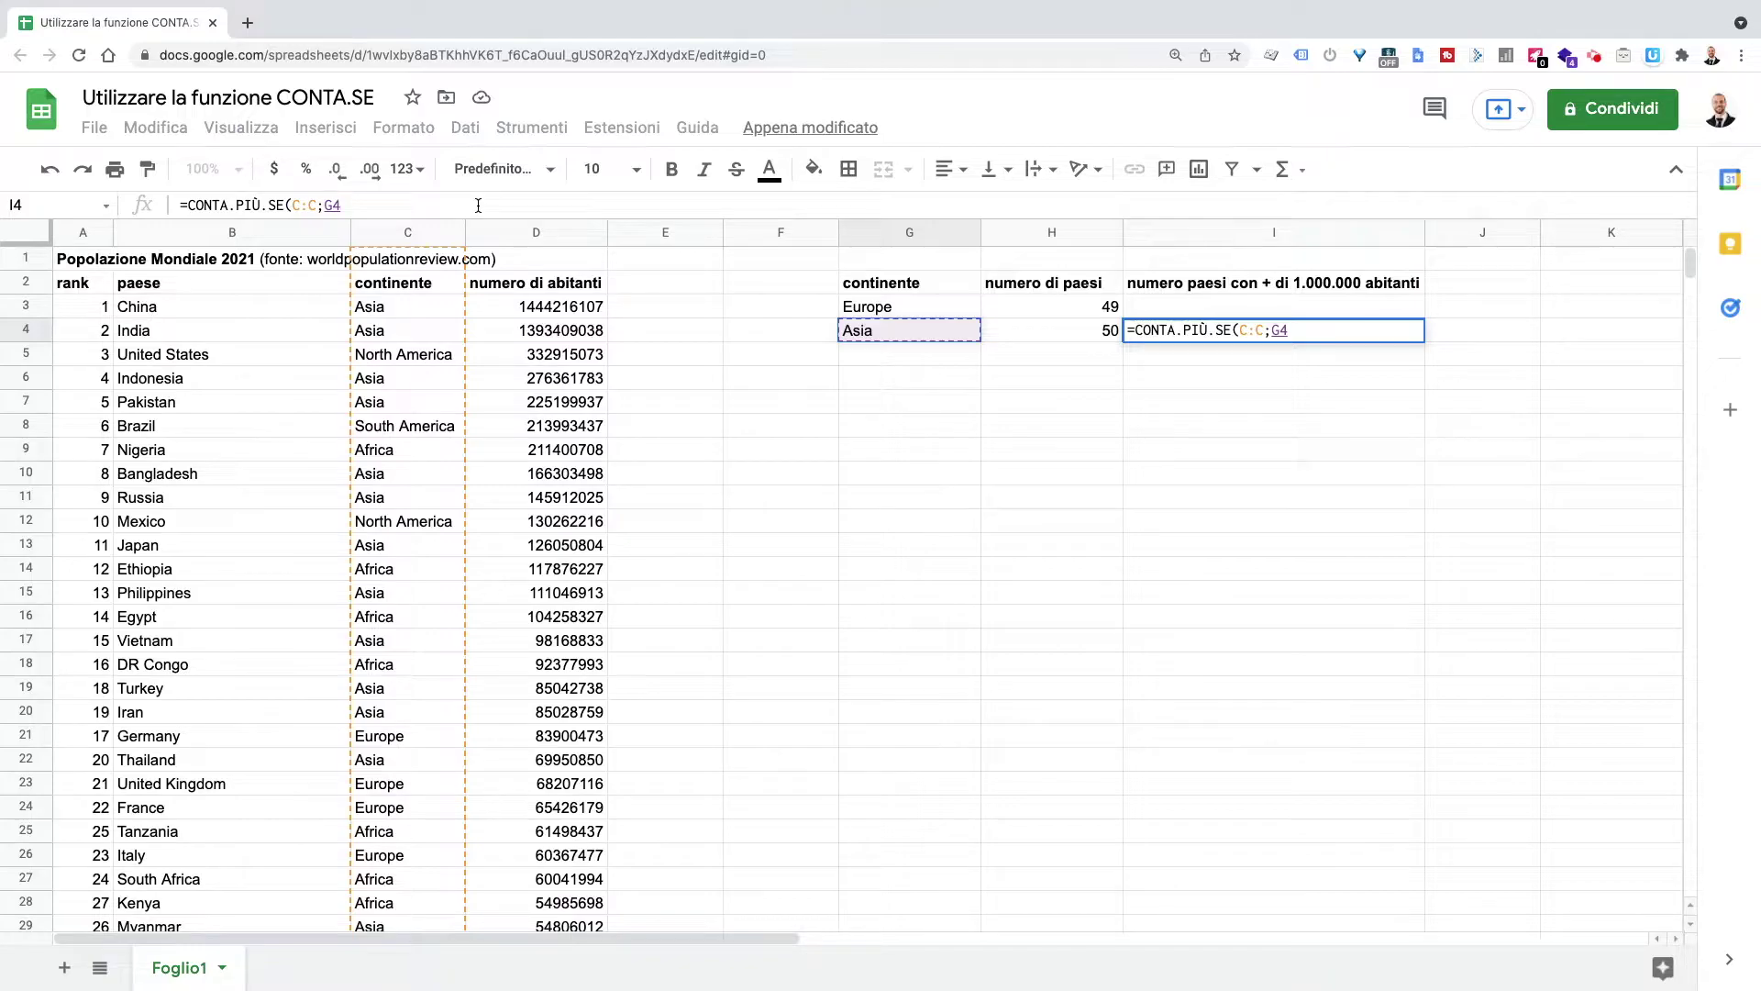
pyautogui.write(';')
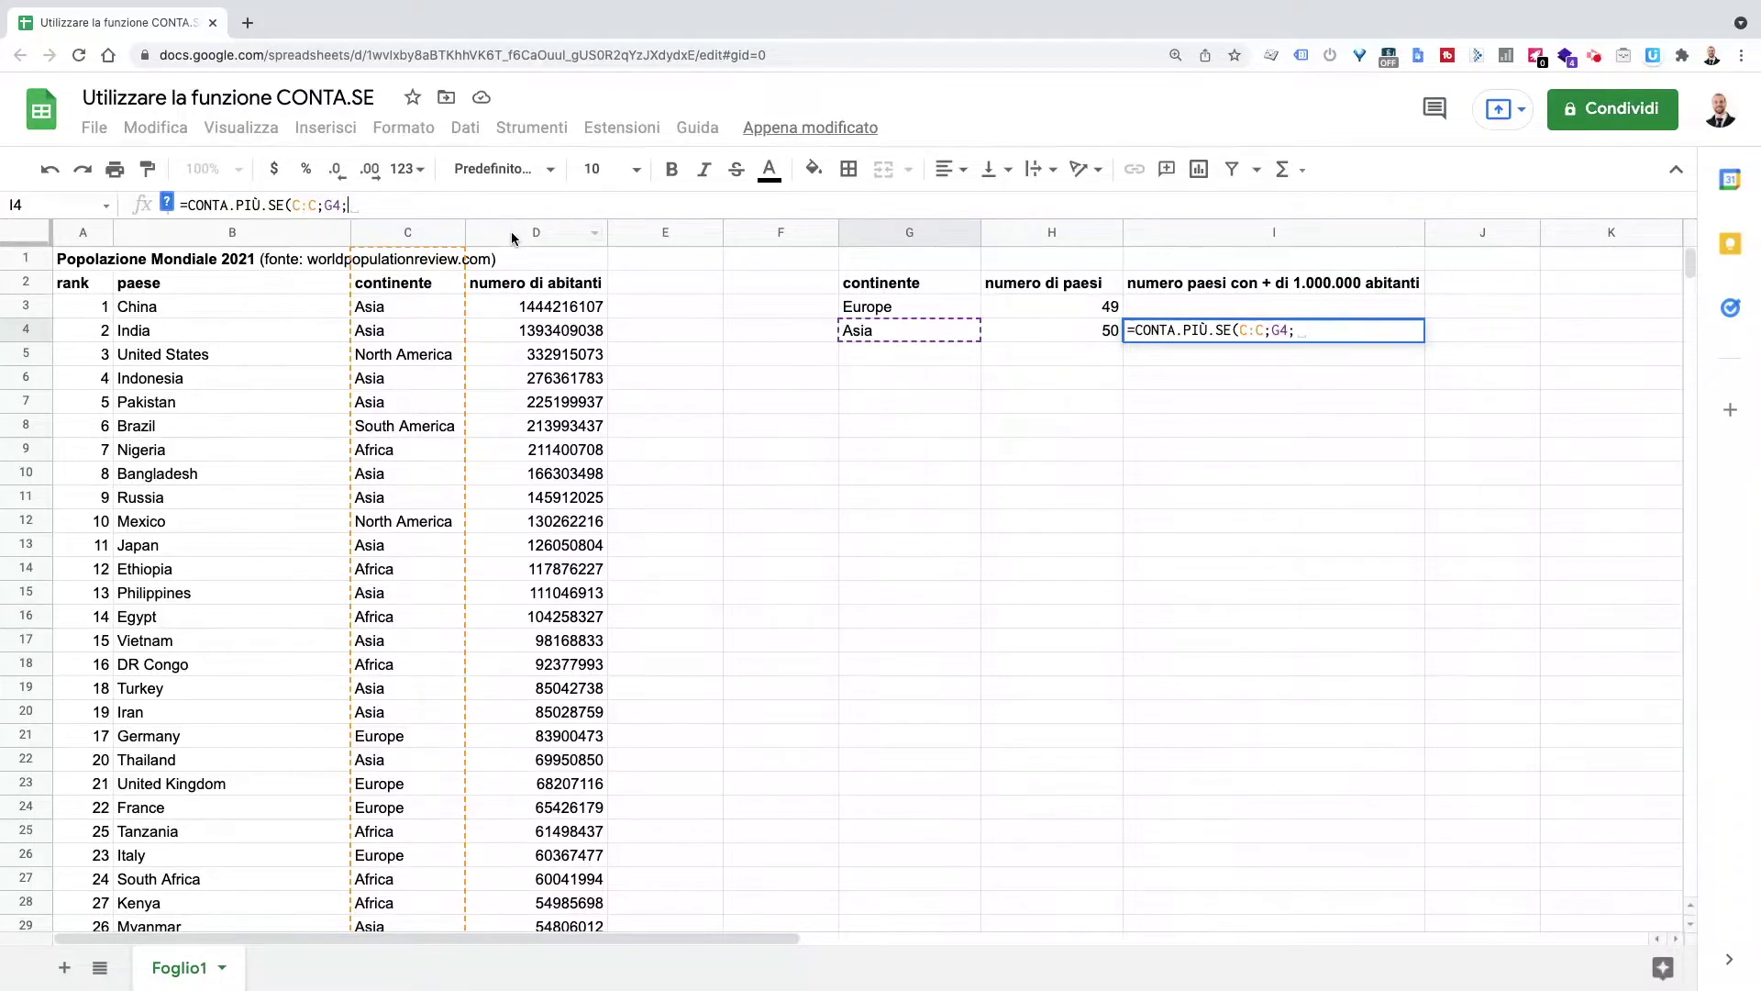
pyautogui.click(511, 233)
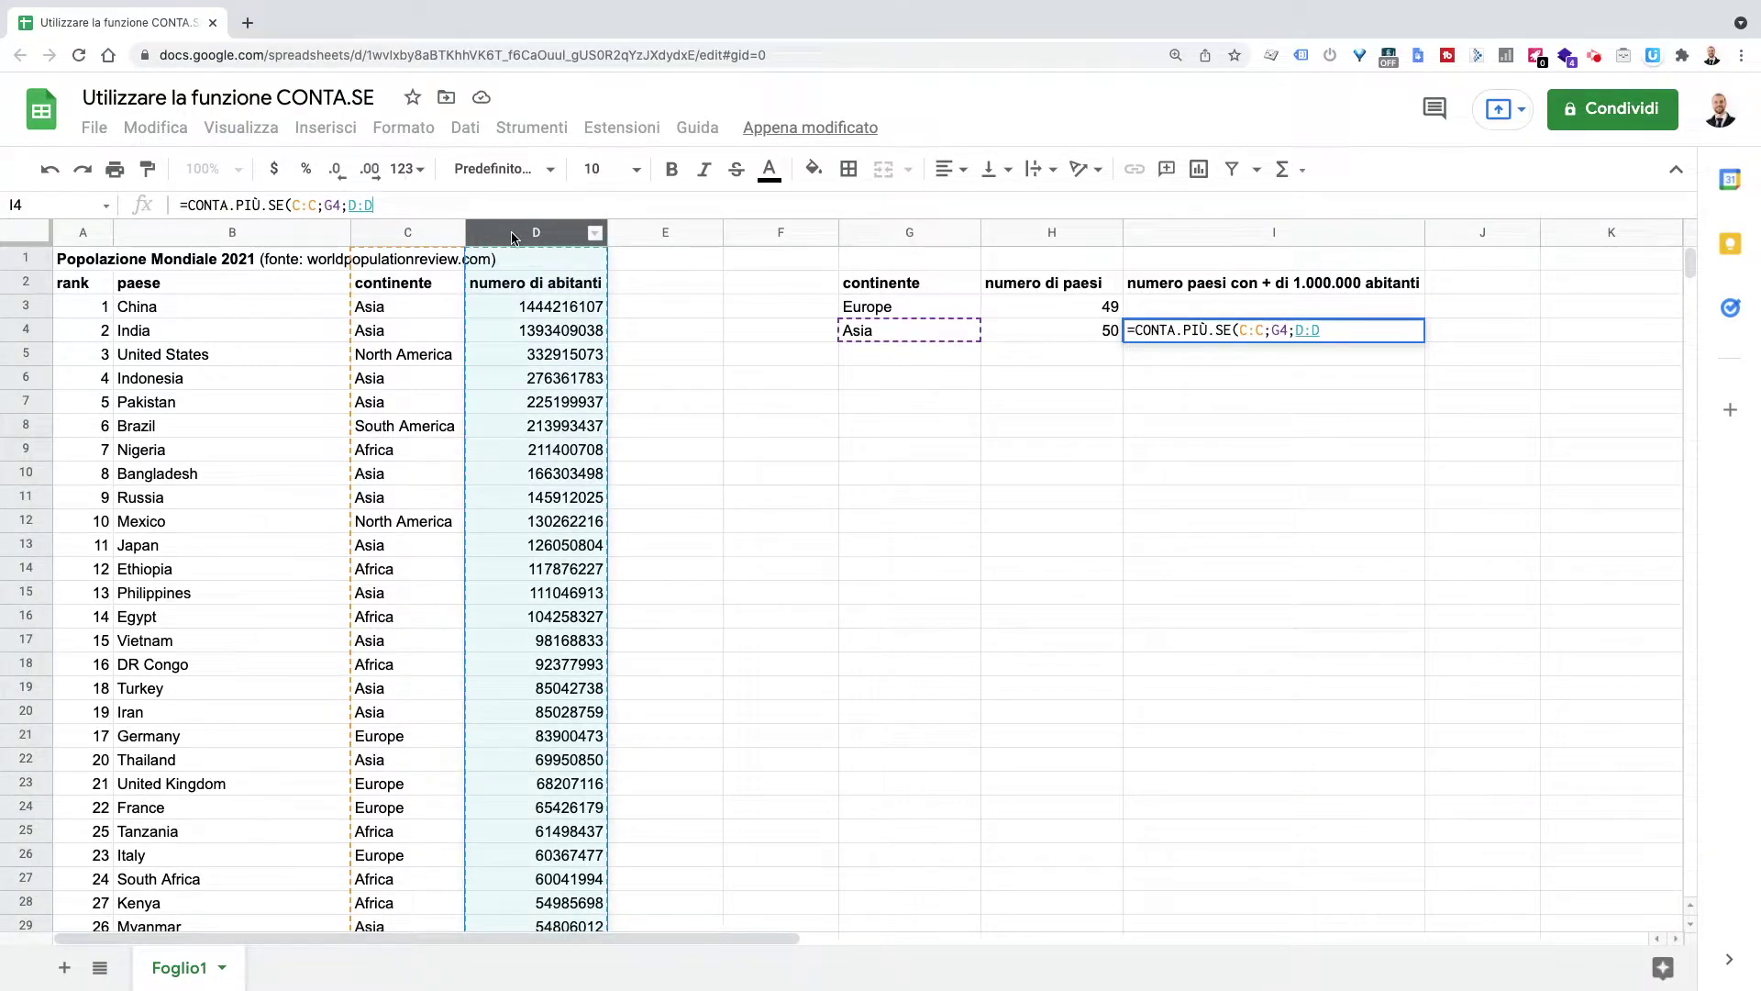
pyautogui.write(';">')
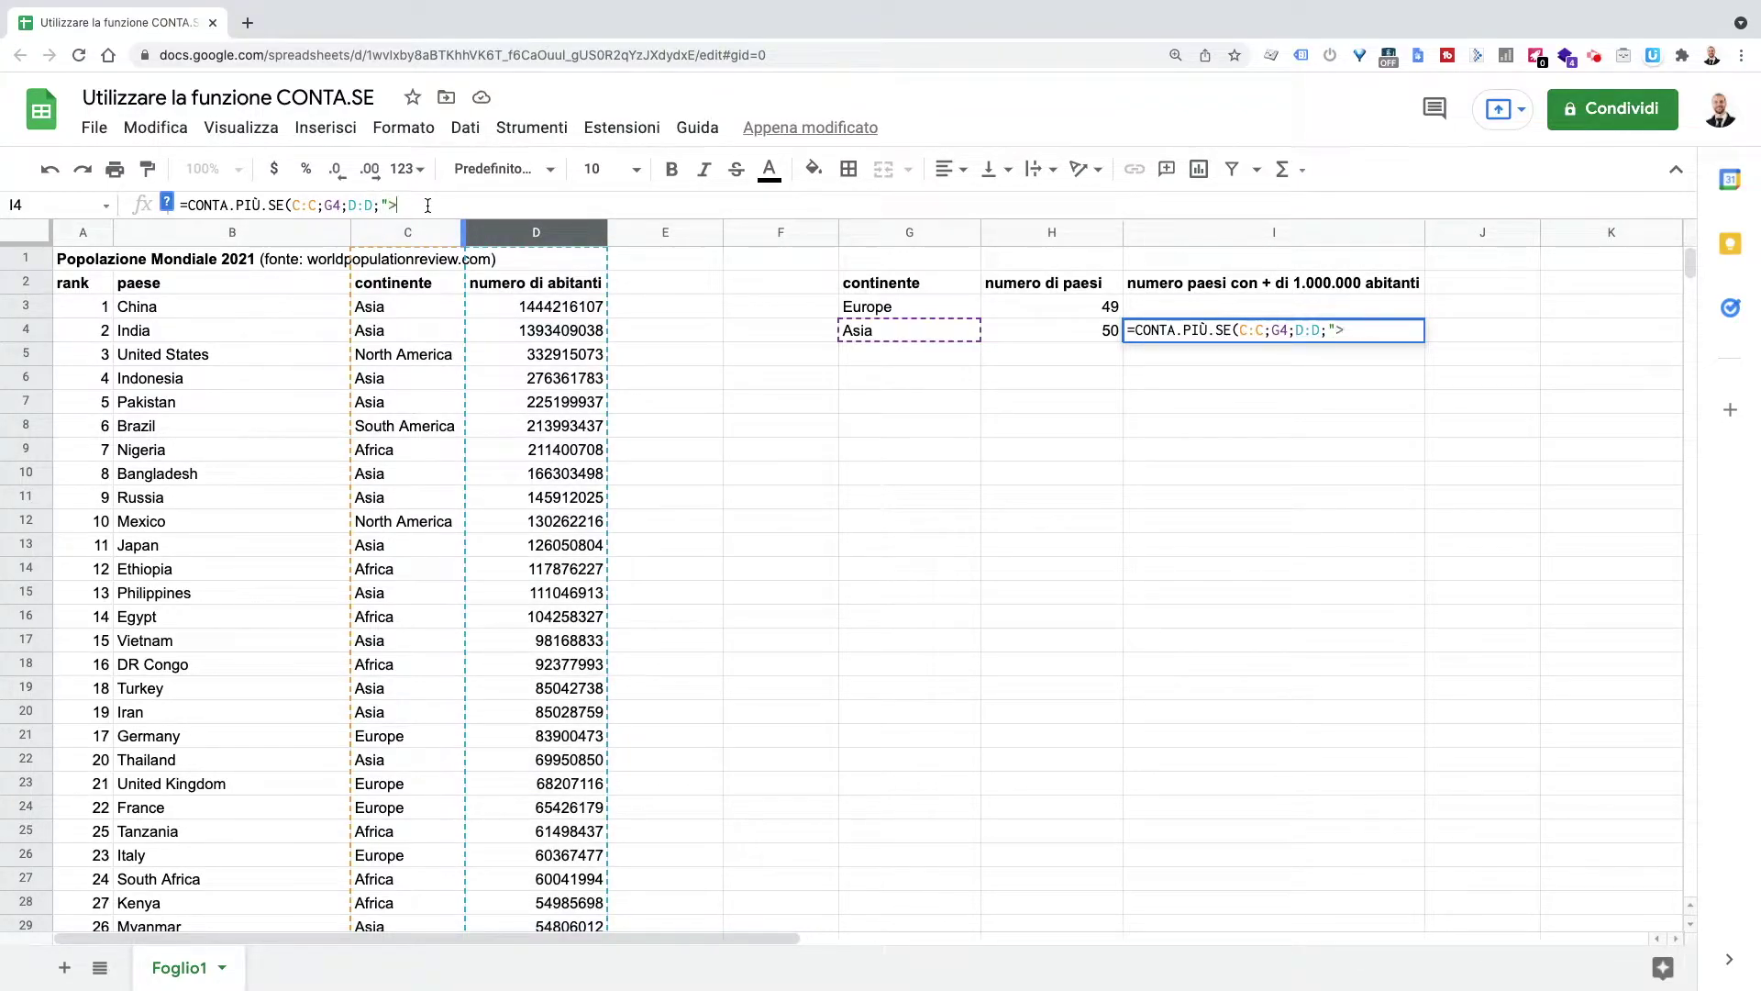
pyautogui.write('000000")')
pyautogui.press('Return')
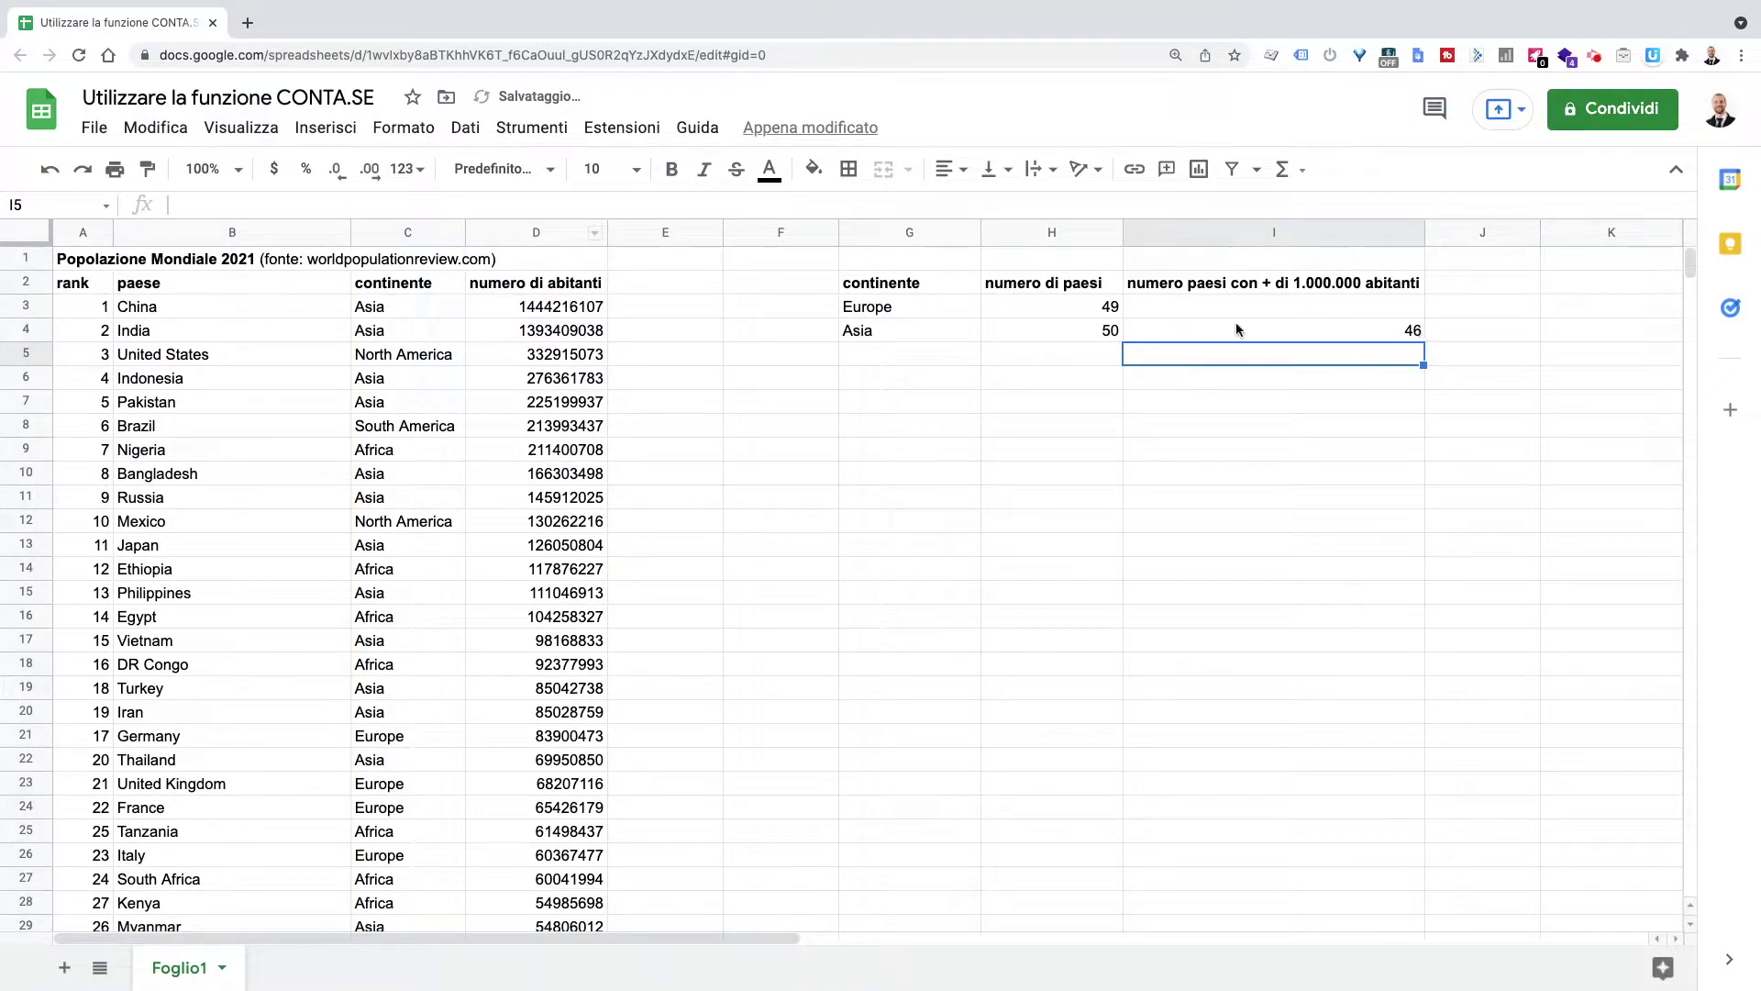
# Step: Fill the I4 formula up into I3 so Europe shows 36
pyautogui.click(1411, 336)
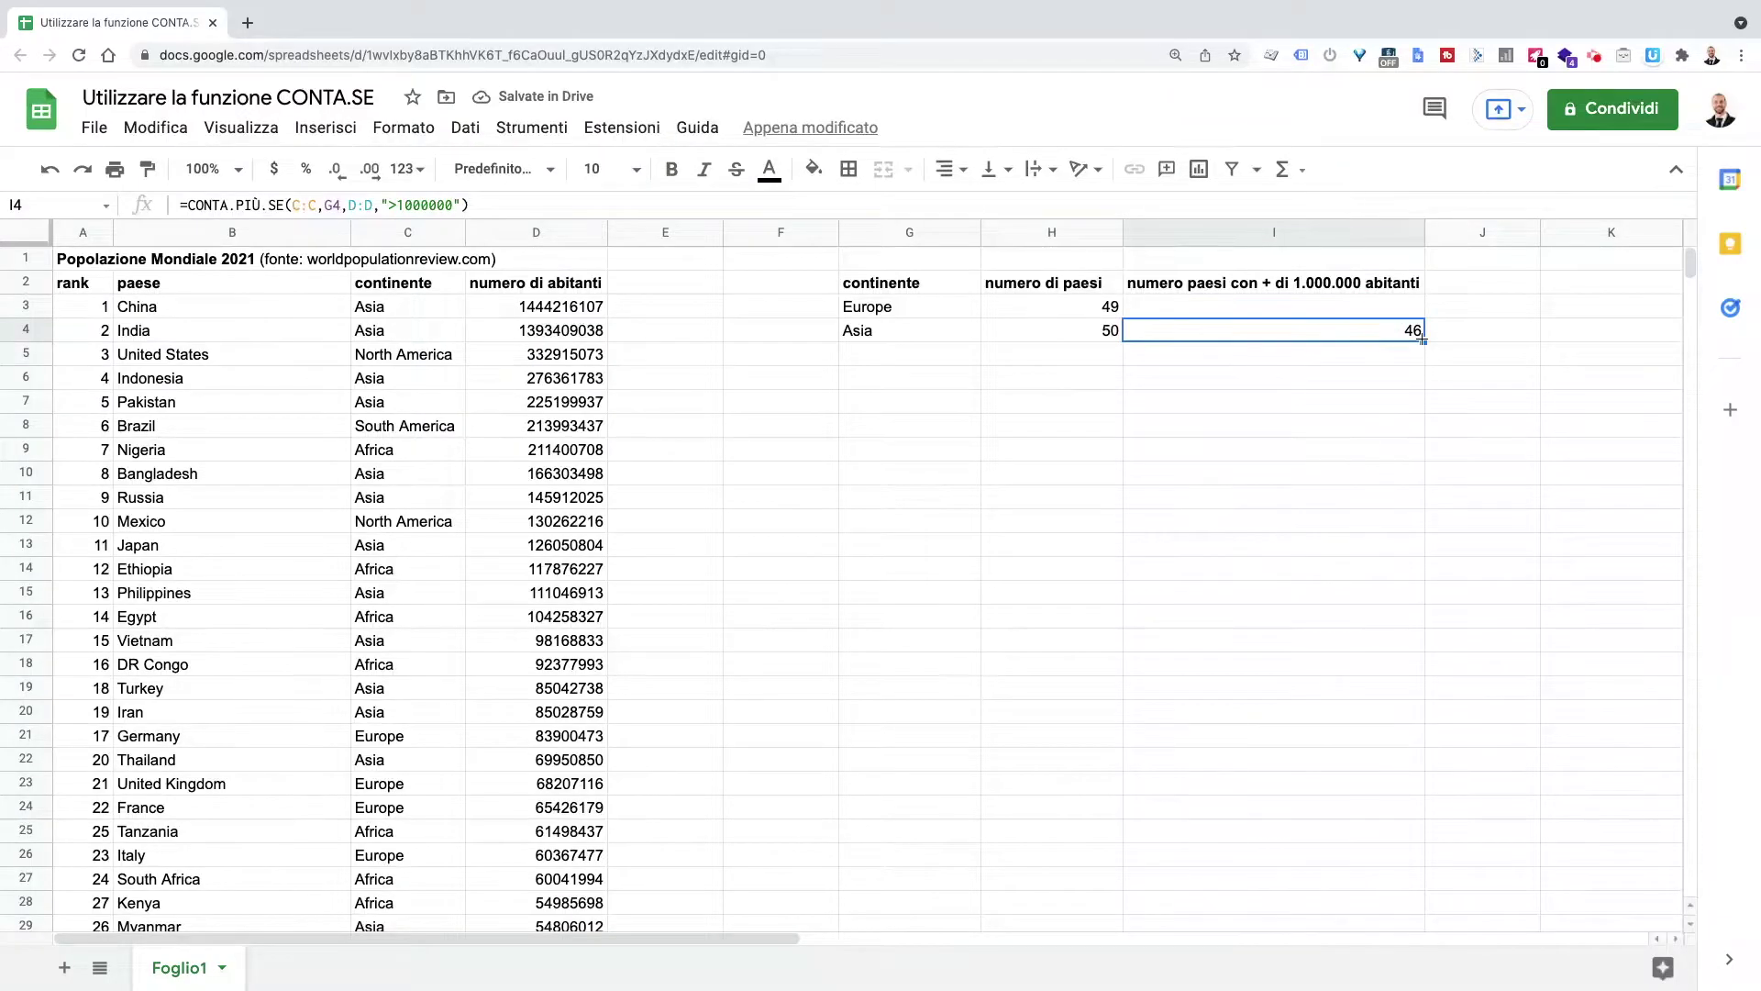
pyautogui.moveTo(1421, 340); pyautogui.dragTo(1418, 318)
pyautogui.click(1417, 312)
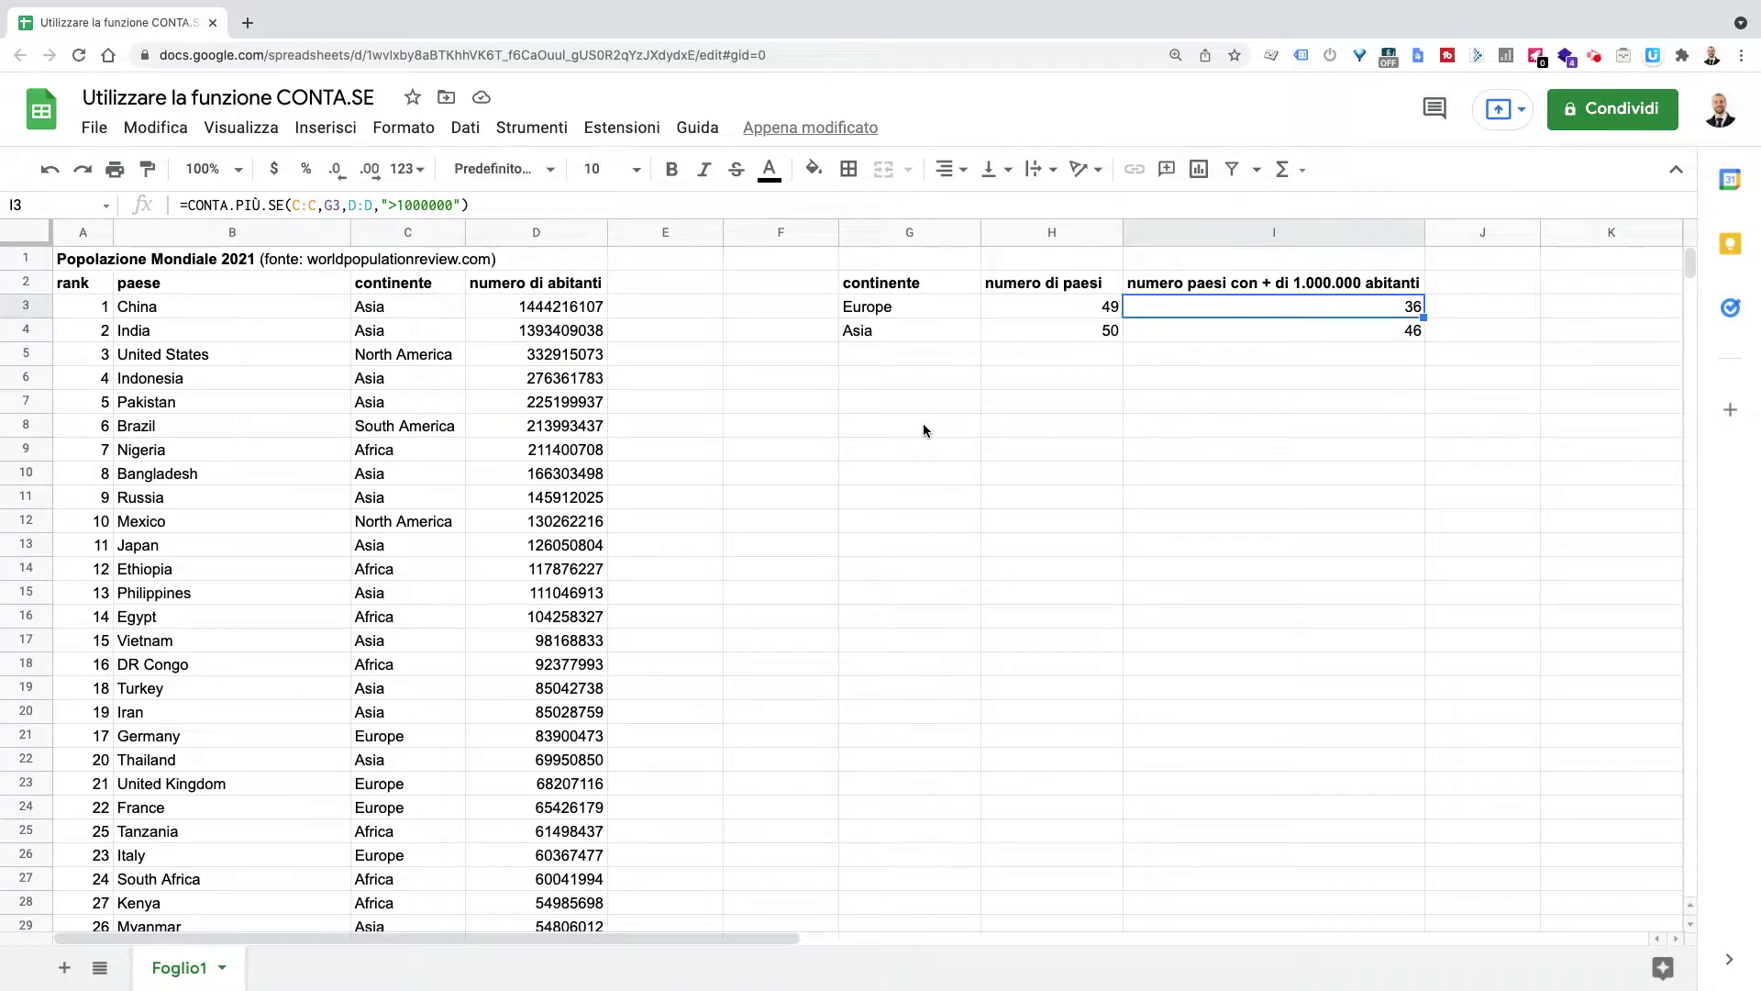
# Step: In G8, enter =QUERY(A2:D234;"SELECT * WHERE C = 'Asia'") to list Asian countries
pyautogui.click(923, 429)
pyautogui.click(596, 204)
pyautogui.write('=QUERY(')
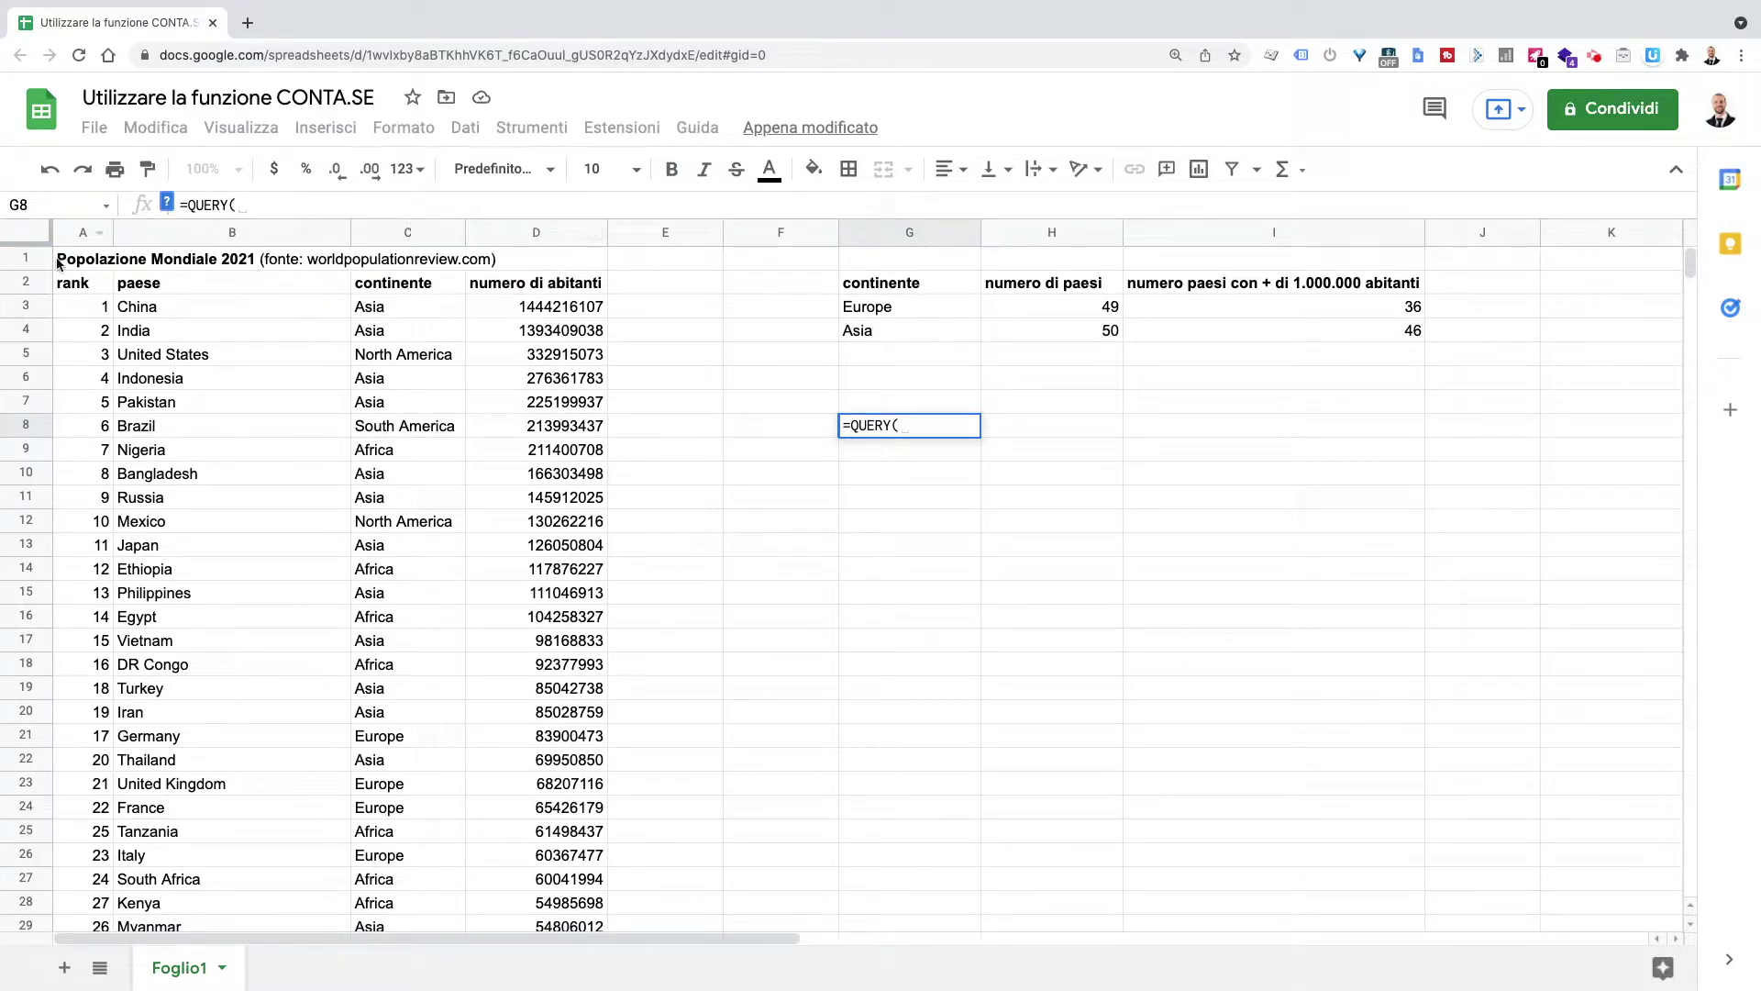
pyautogui.click(91, 285)
pyautogui.scroll(-15, 498, 531)
pyautogui.scroll(-10, 497, 532)
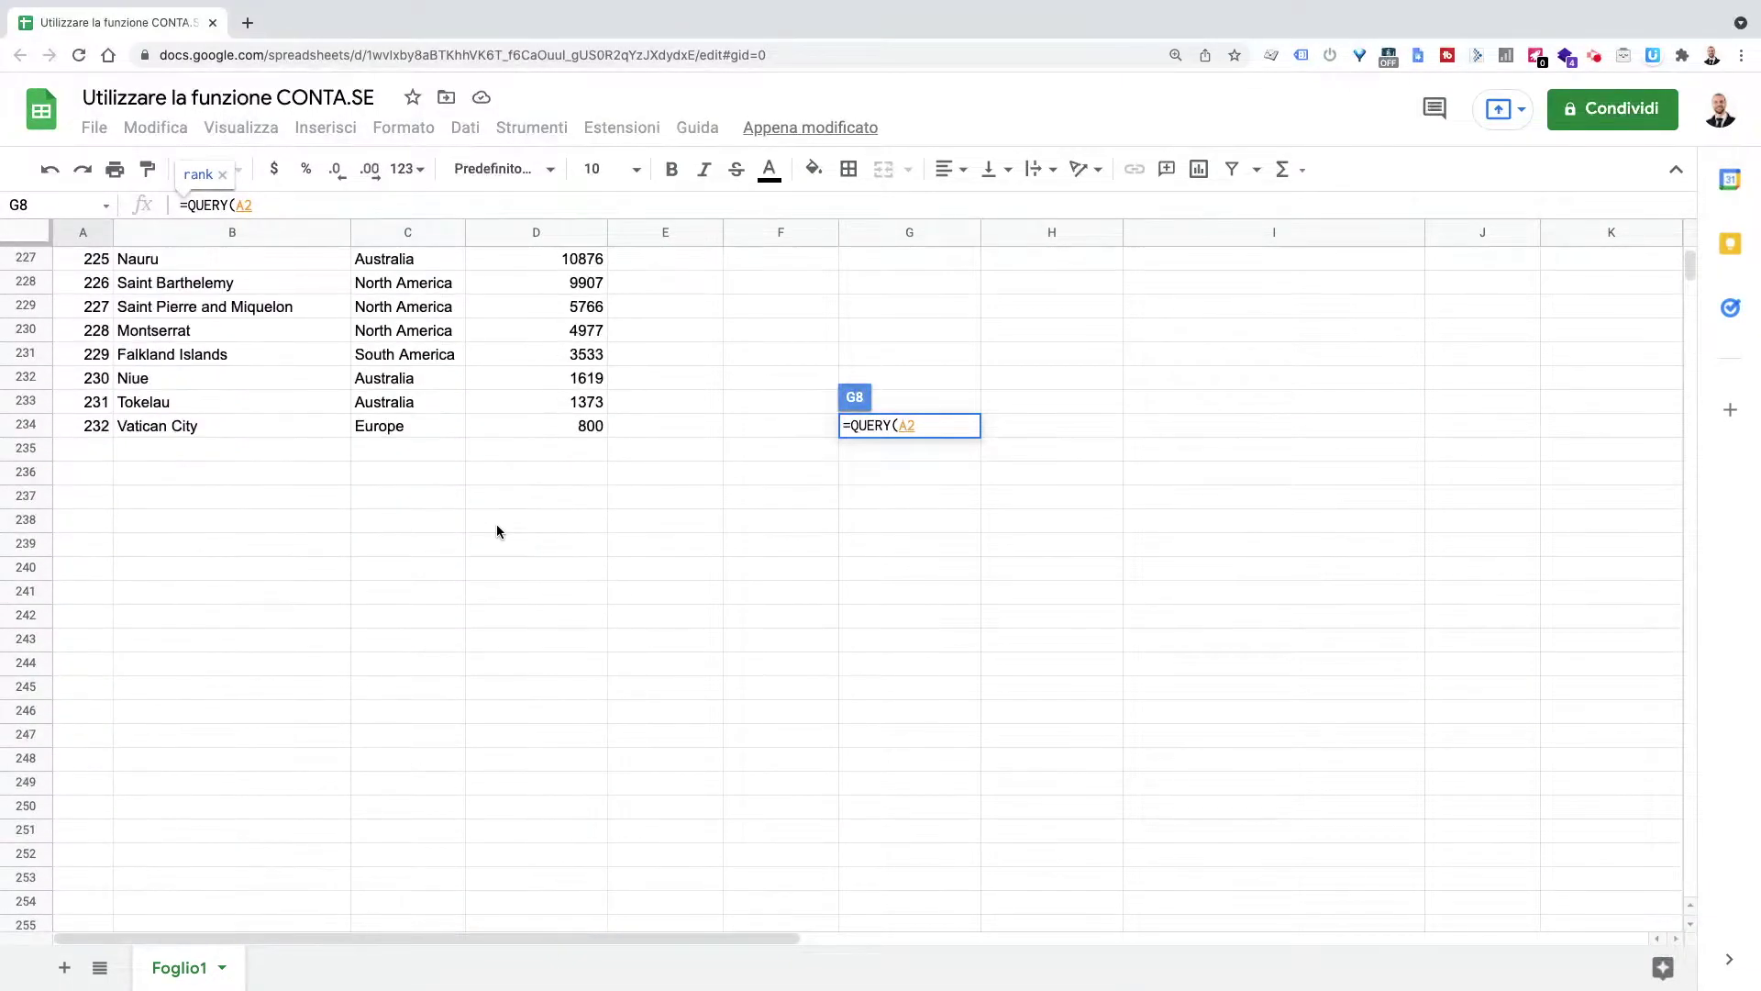
pyautogui.scroll(-1, 513, 495)
pyautogui.keyDown('shift'); pyautogui.click(579, 382); pyautogui.keyUp('shift')
pyautogui.scroll(15, 661, 385)
pyautogui.write(';')
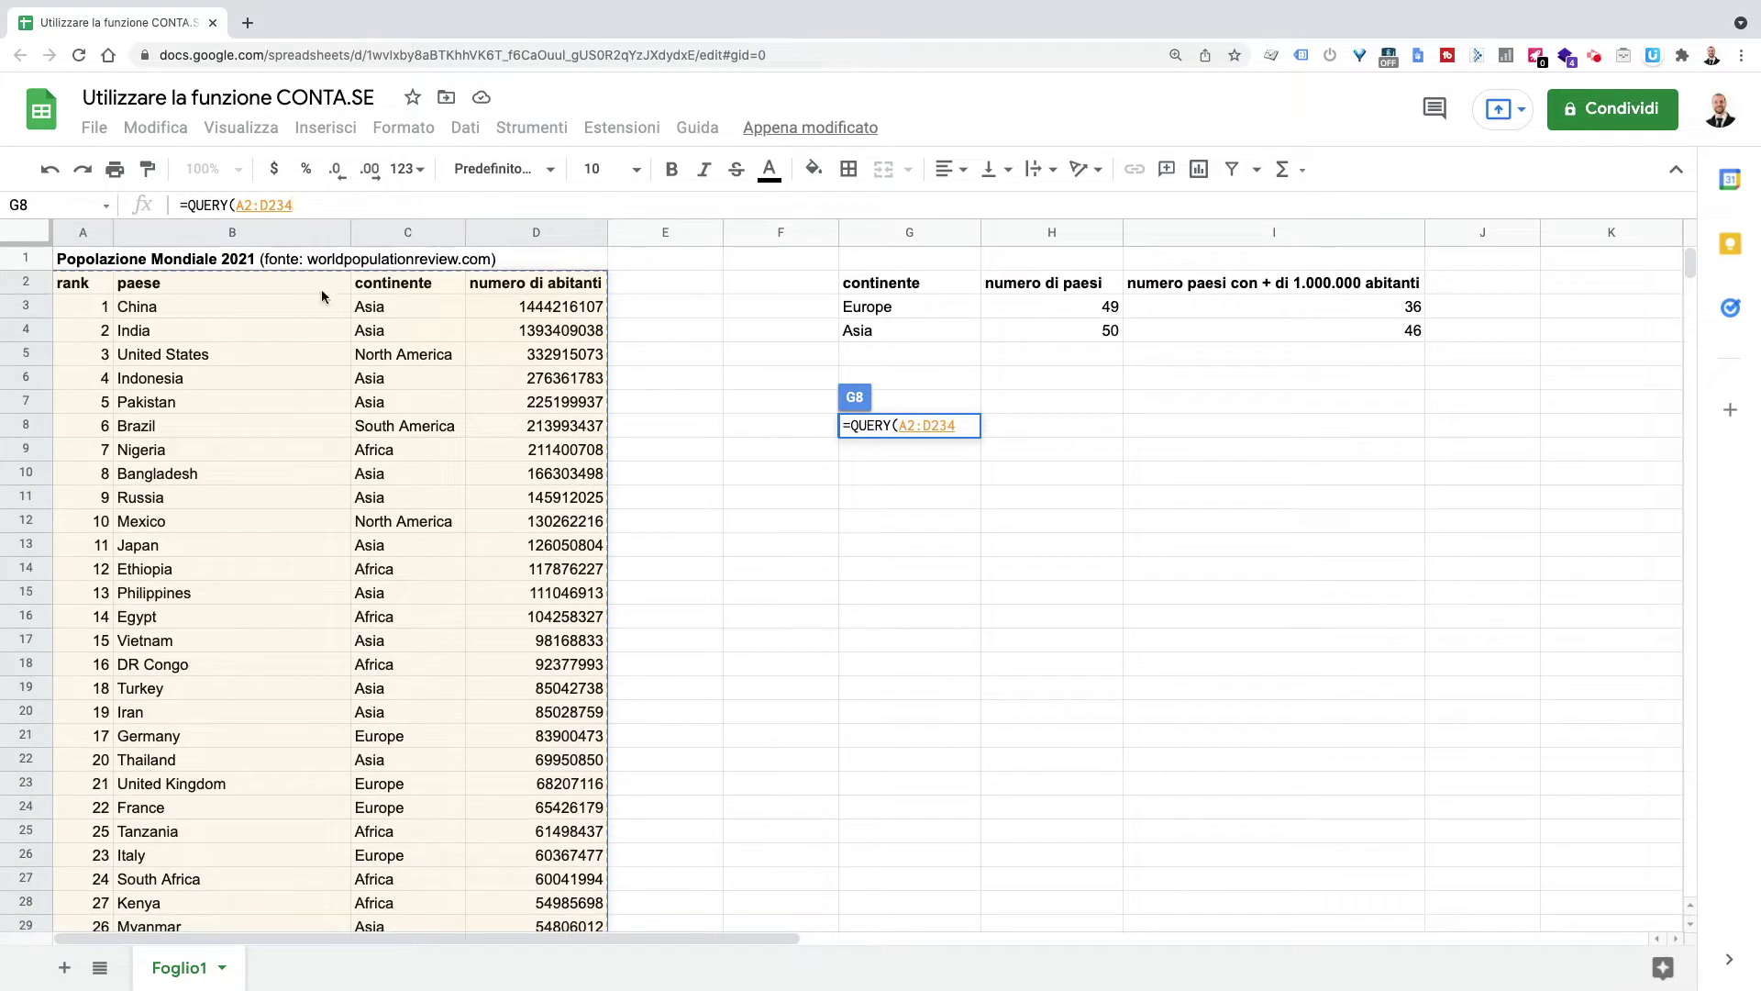
pyautogui.write('" S')
pyautogui.press('BackSpace')
pyautogui.press('BackSpace')
pyautogui.write('SELECT * WHERE C = \'Asia\'")')
pyautogui.press('Return')
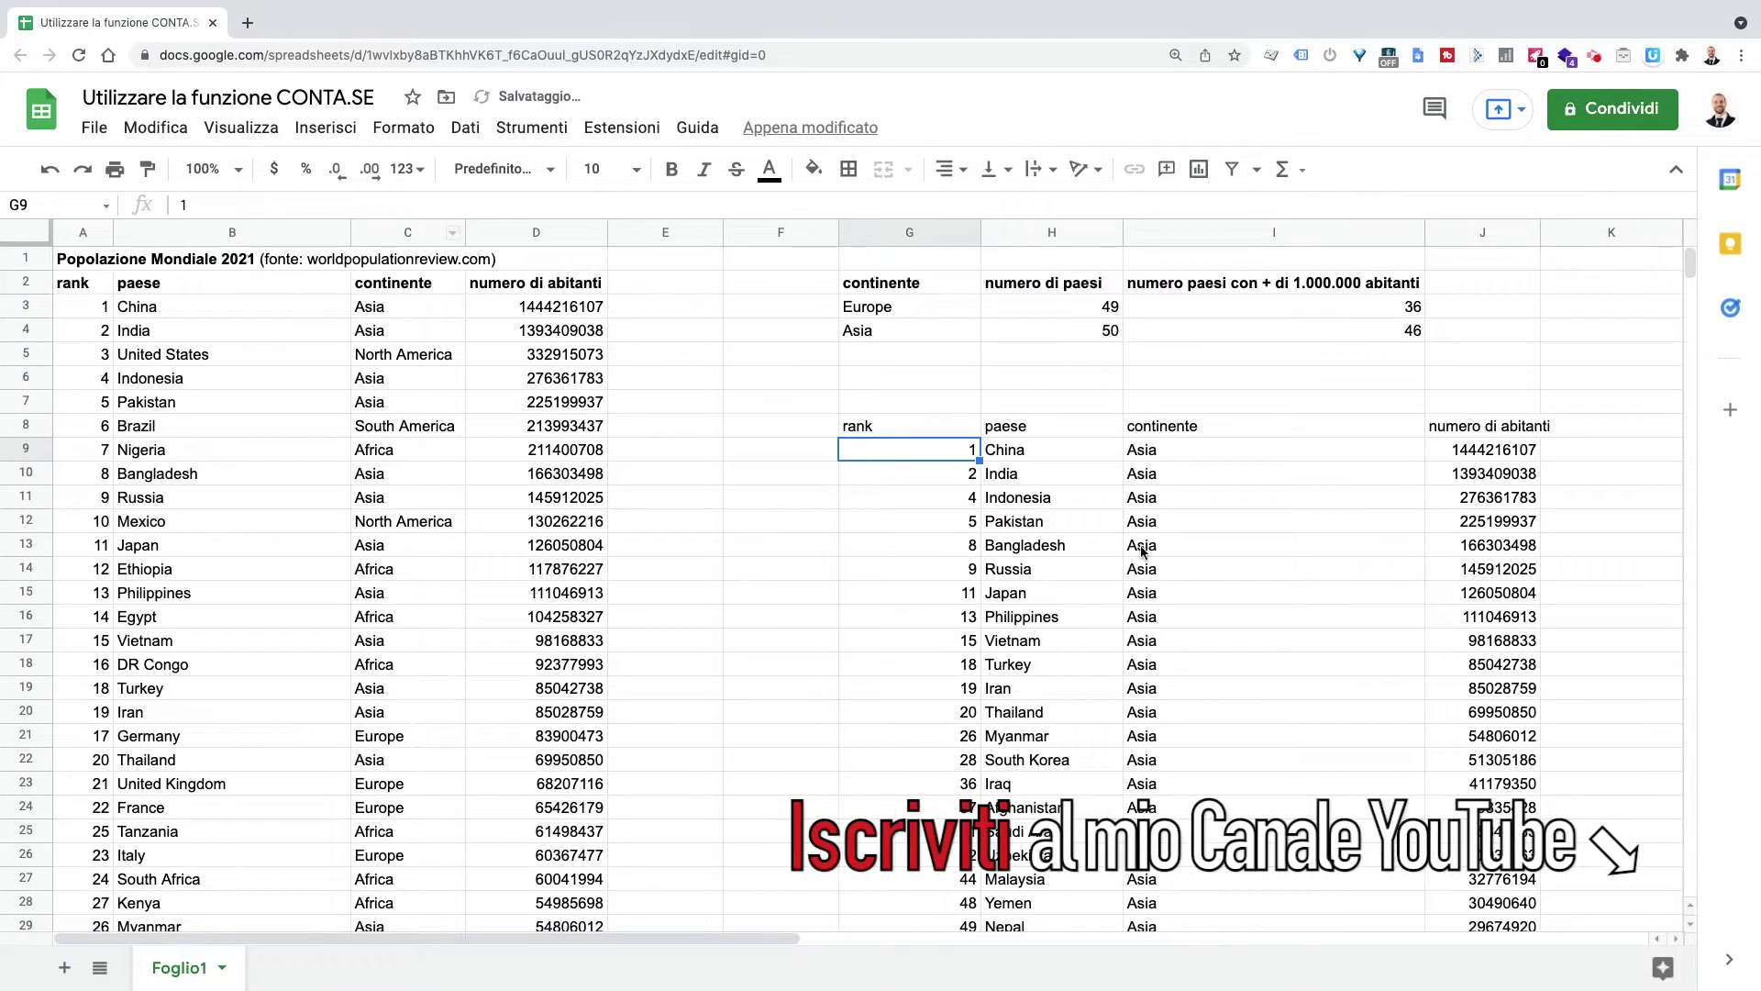
pyautogui.click(1197, 453)
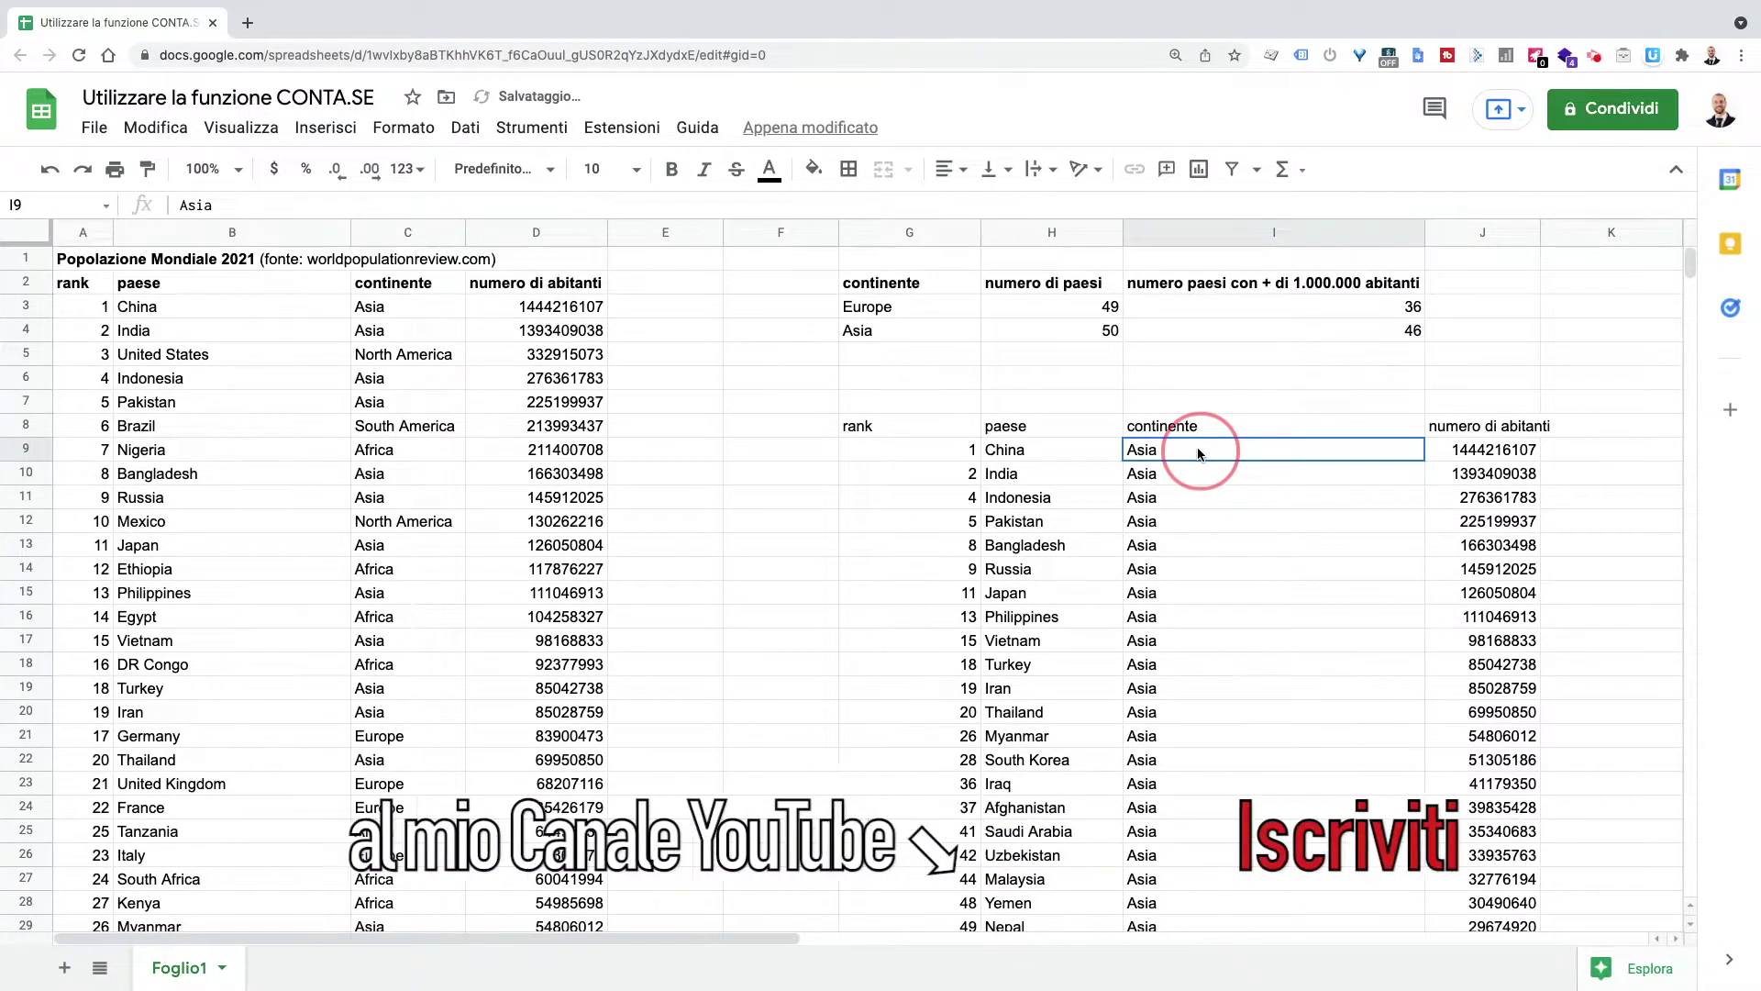
pyautogui.moveTo(1198, 453)
pyautogui.mouseDown()
pyautogui.moveTo(1204, 986)
pyautogui.moveTo(1208, 852)
pyautogui.mouseUp()
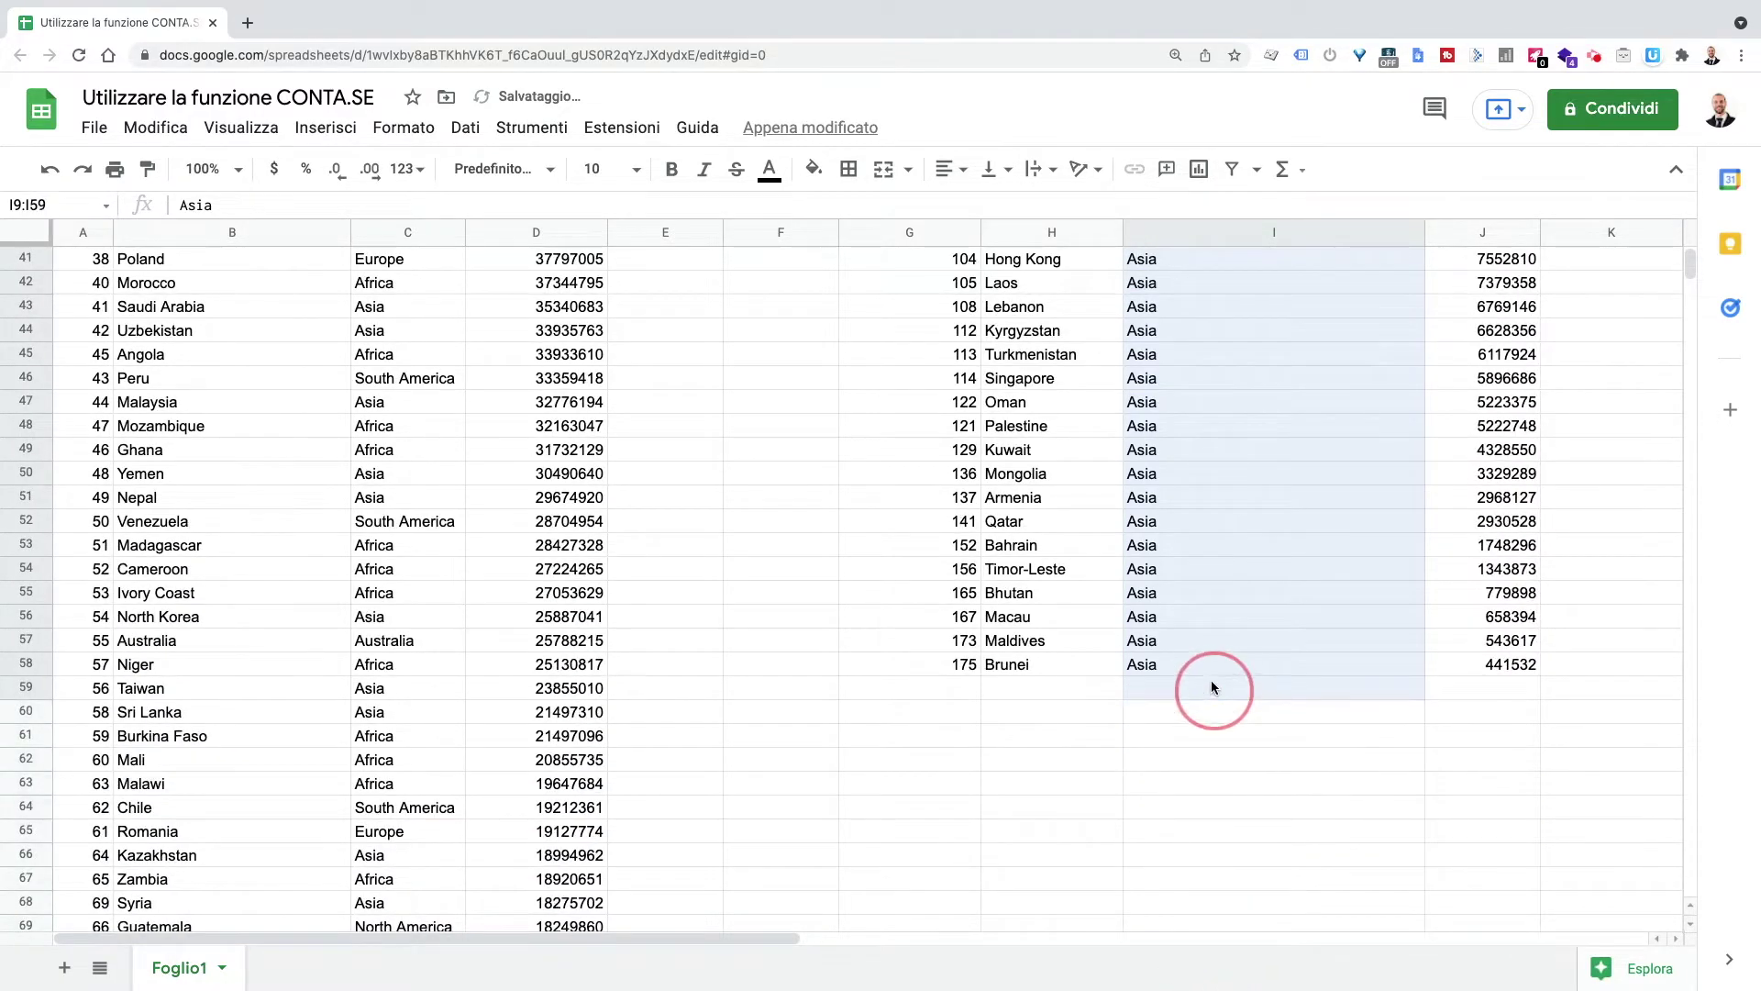
pyautogui.moveTo(1207, 853); pyautogui.dragTo(1207, 664)
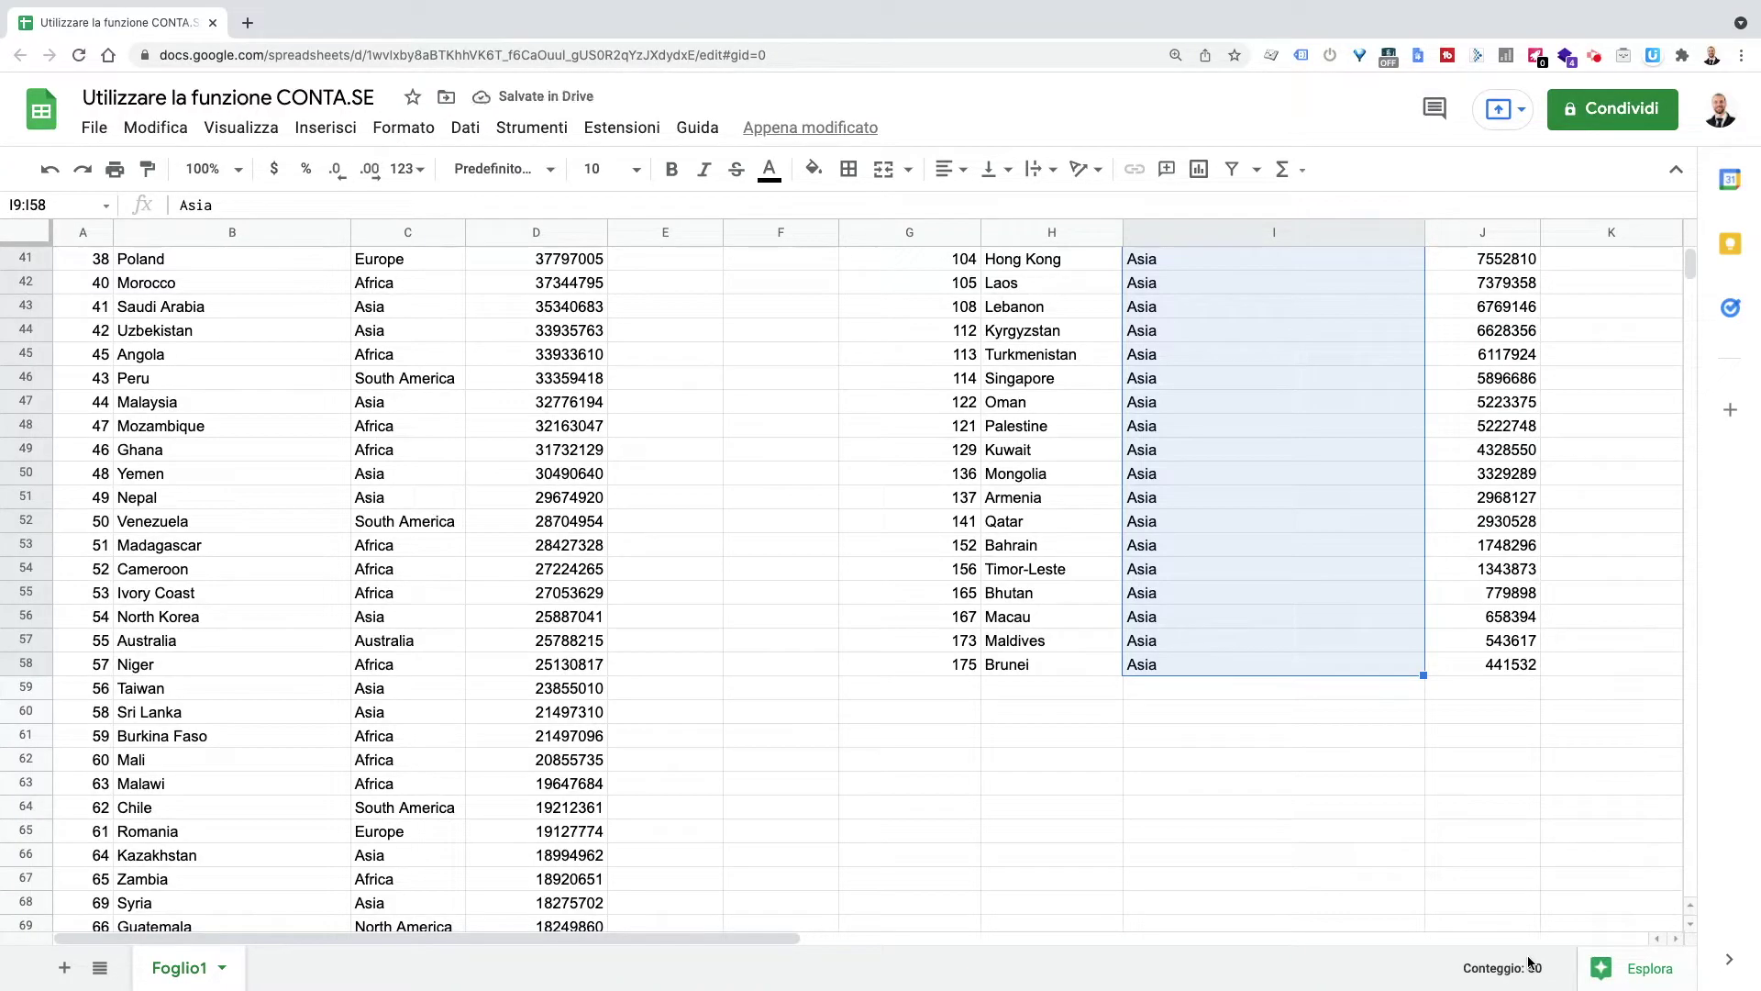
pyautogui.scroll(10, 1434, 790)
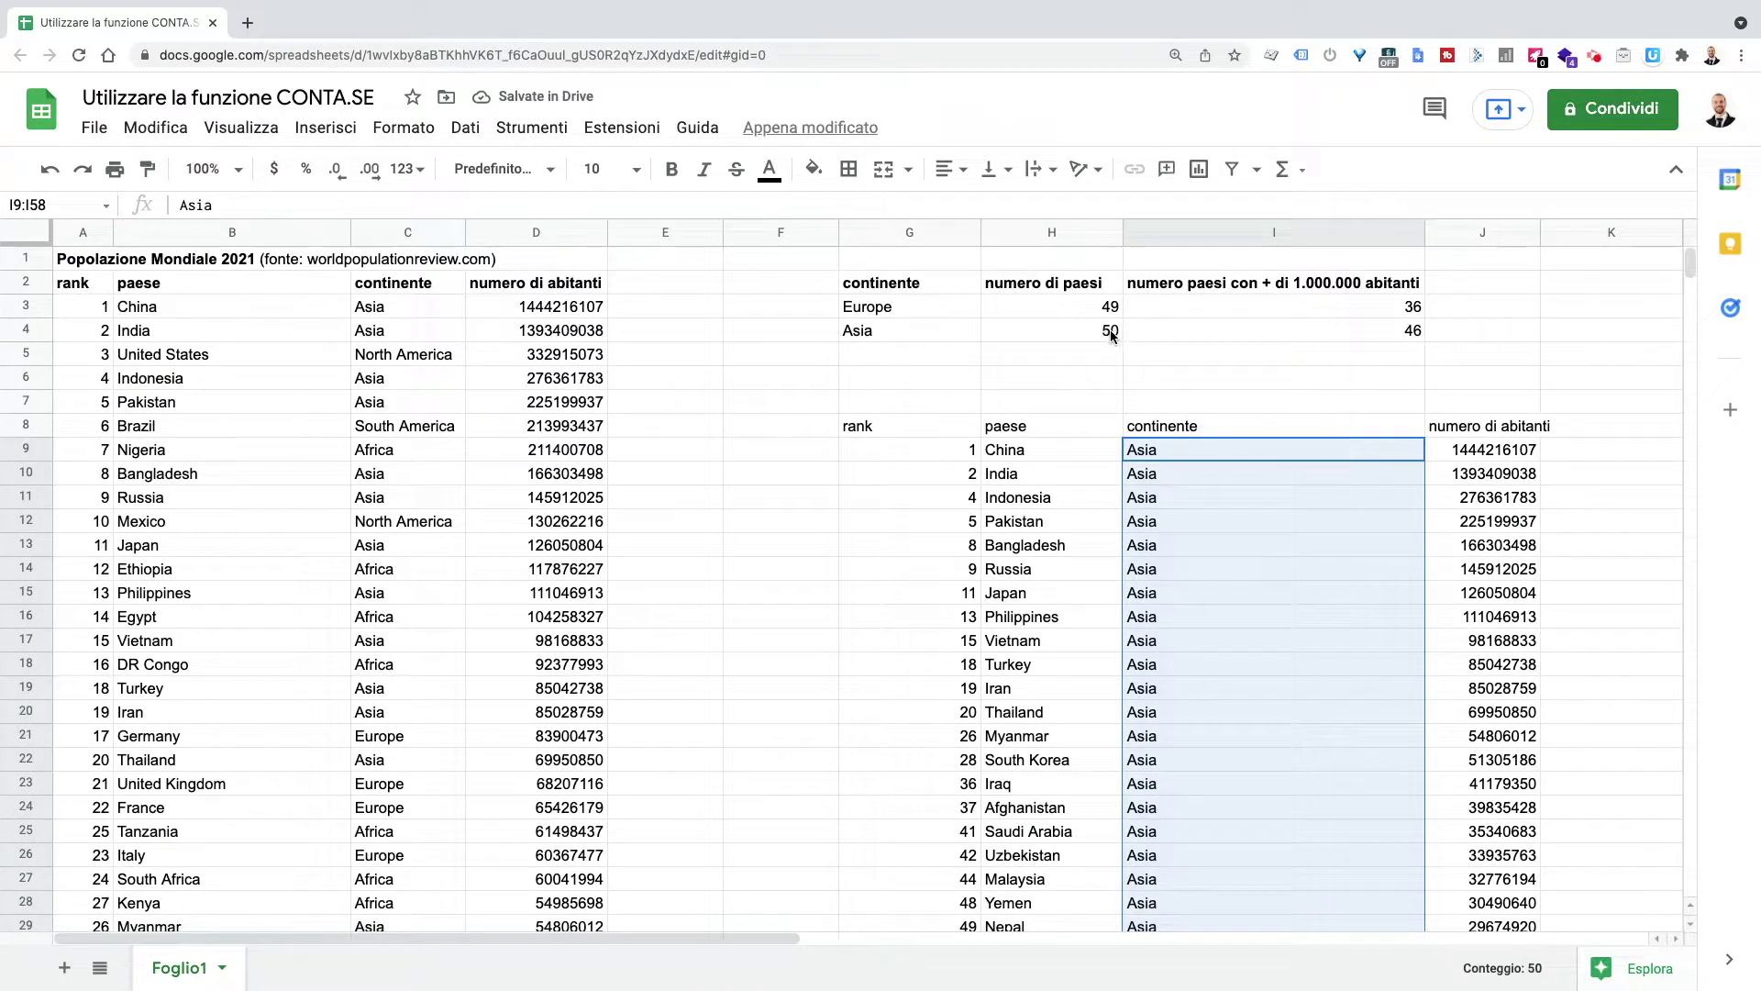
pyautogui.click(912, 428)
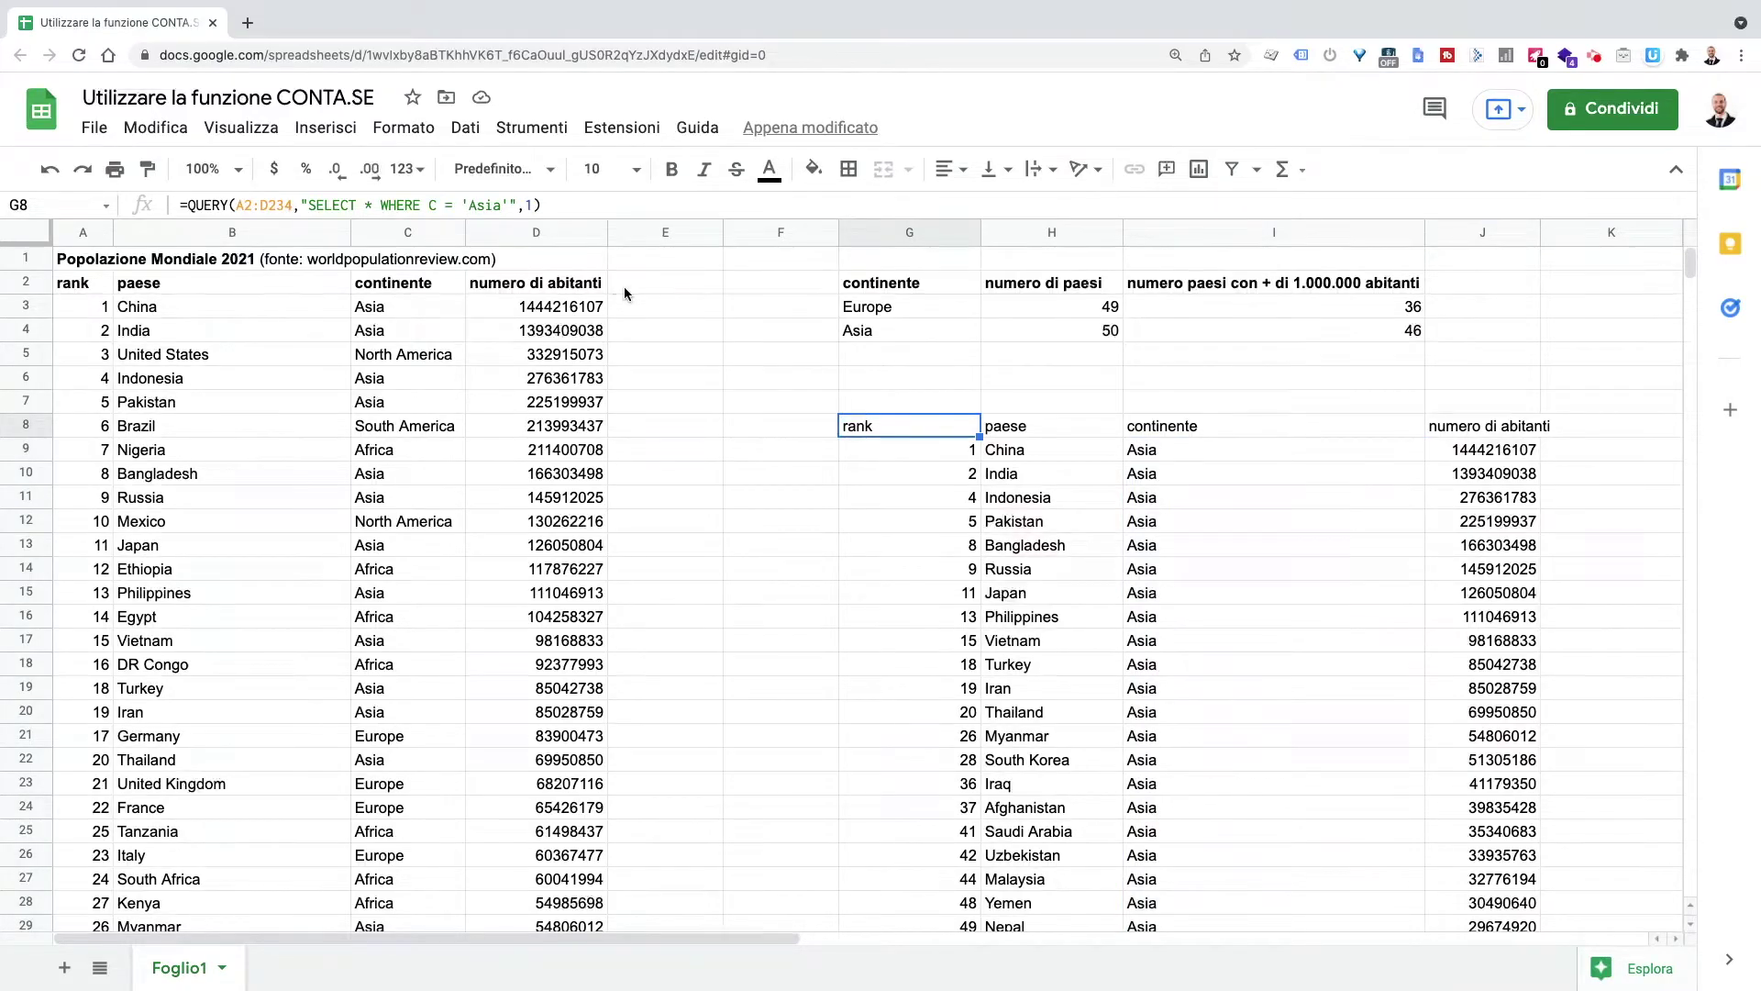
# Step: Add AND D > 1000000 to the G8 query and select the results, confirming 46 rows
pyautogui.click(512, 205)
pyautogui.write('AND ')
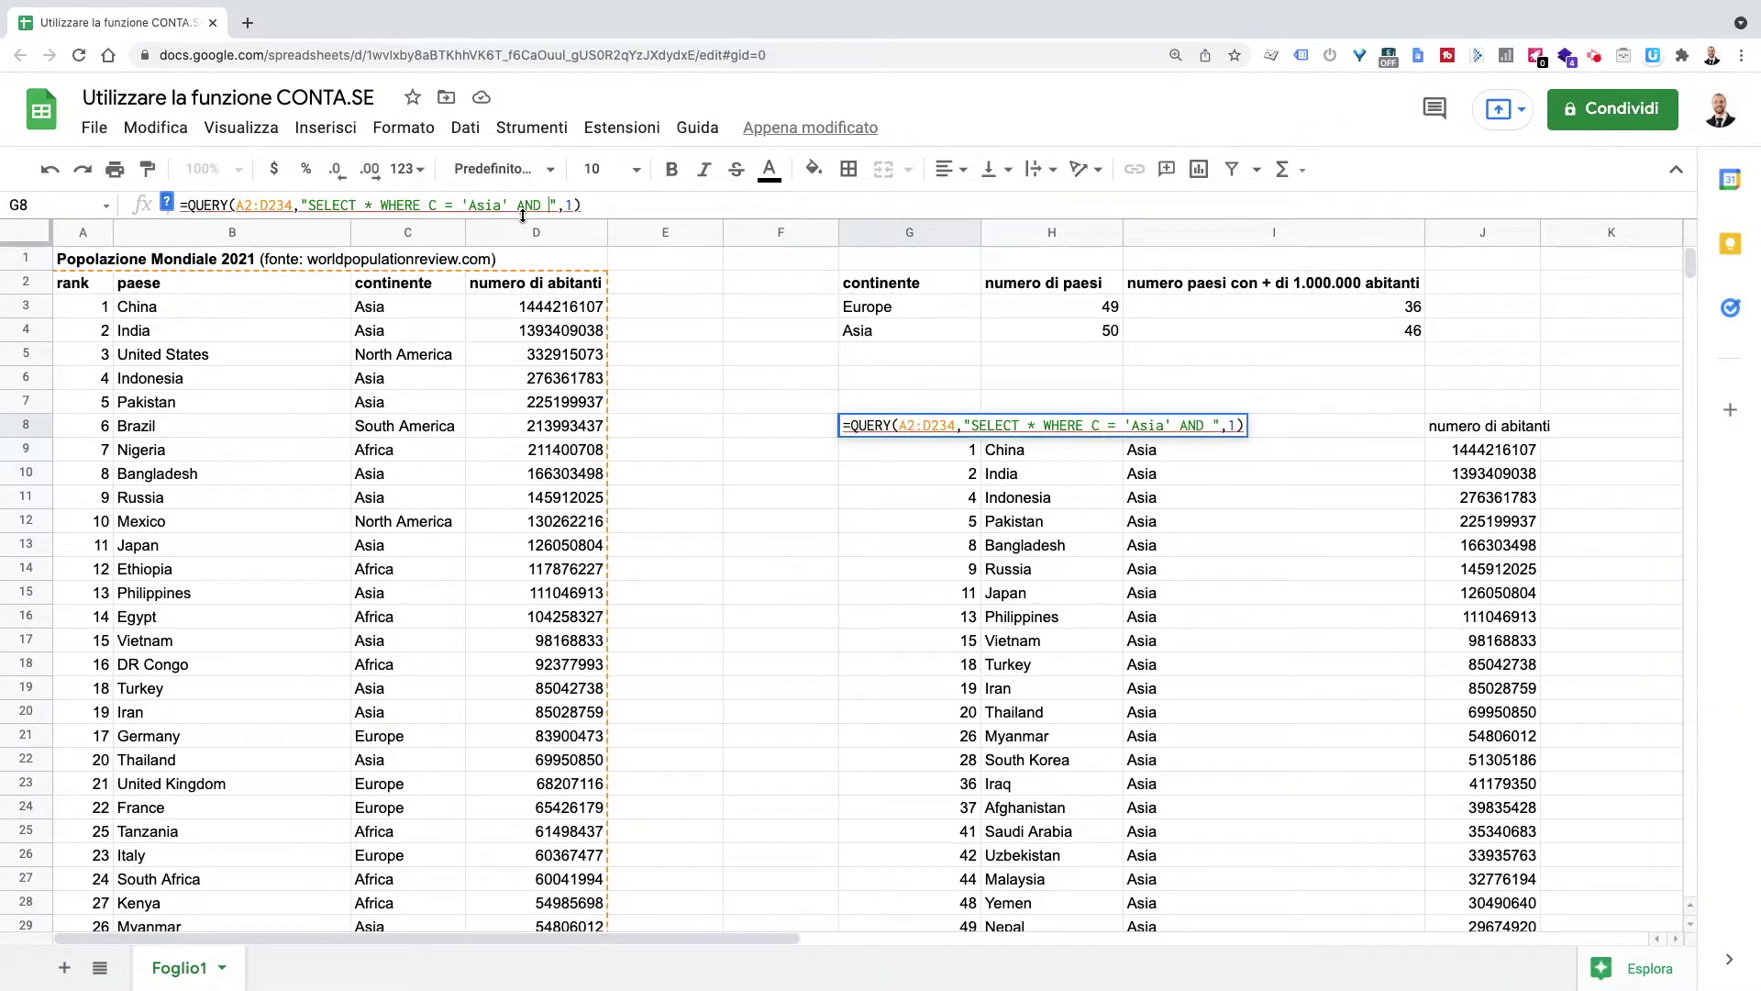
pyautogui.write('D > 1')
pyautogui.write('000000')
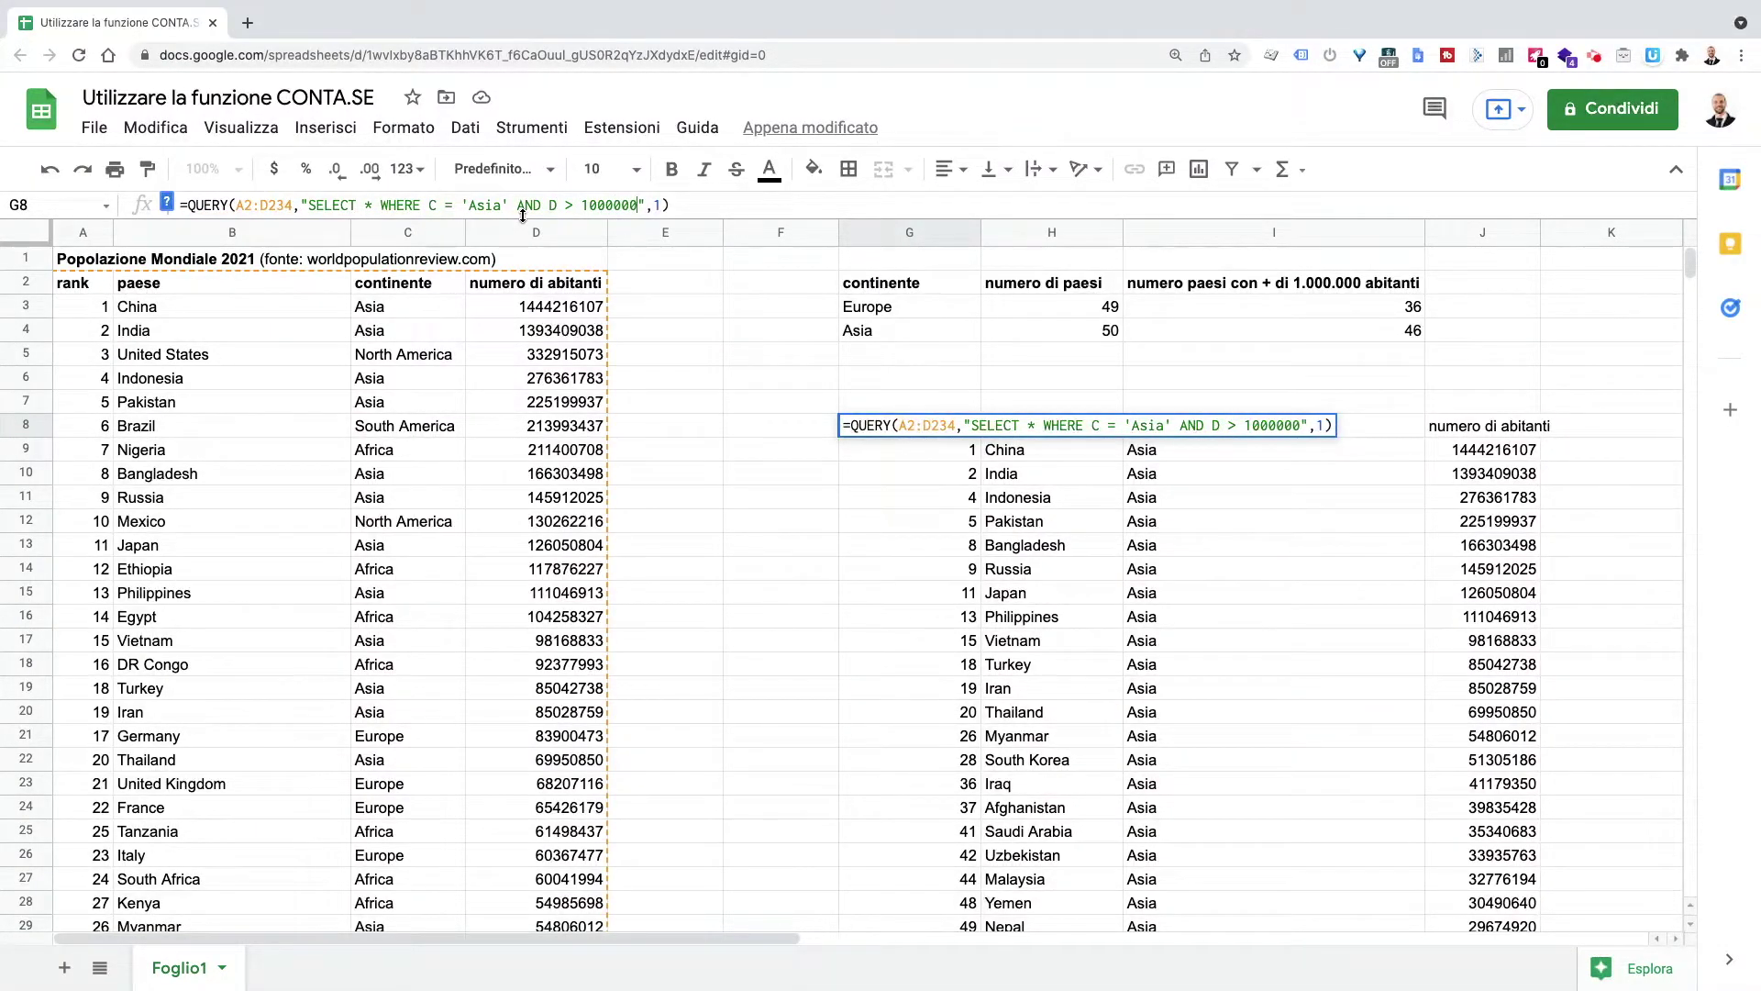
pyautogui.press('Return')
pyautogui.moveTo(1182, 452)
pyautogui.mouseDown()
pyautogui.moveTo(1188, 978)
pyautogui.moveTo(1198, 723)
pyautogui.mouseUp()
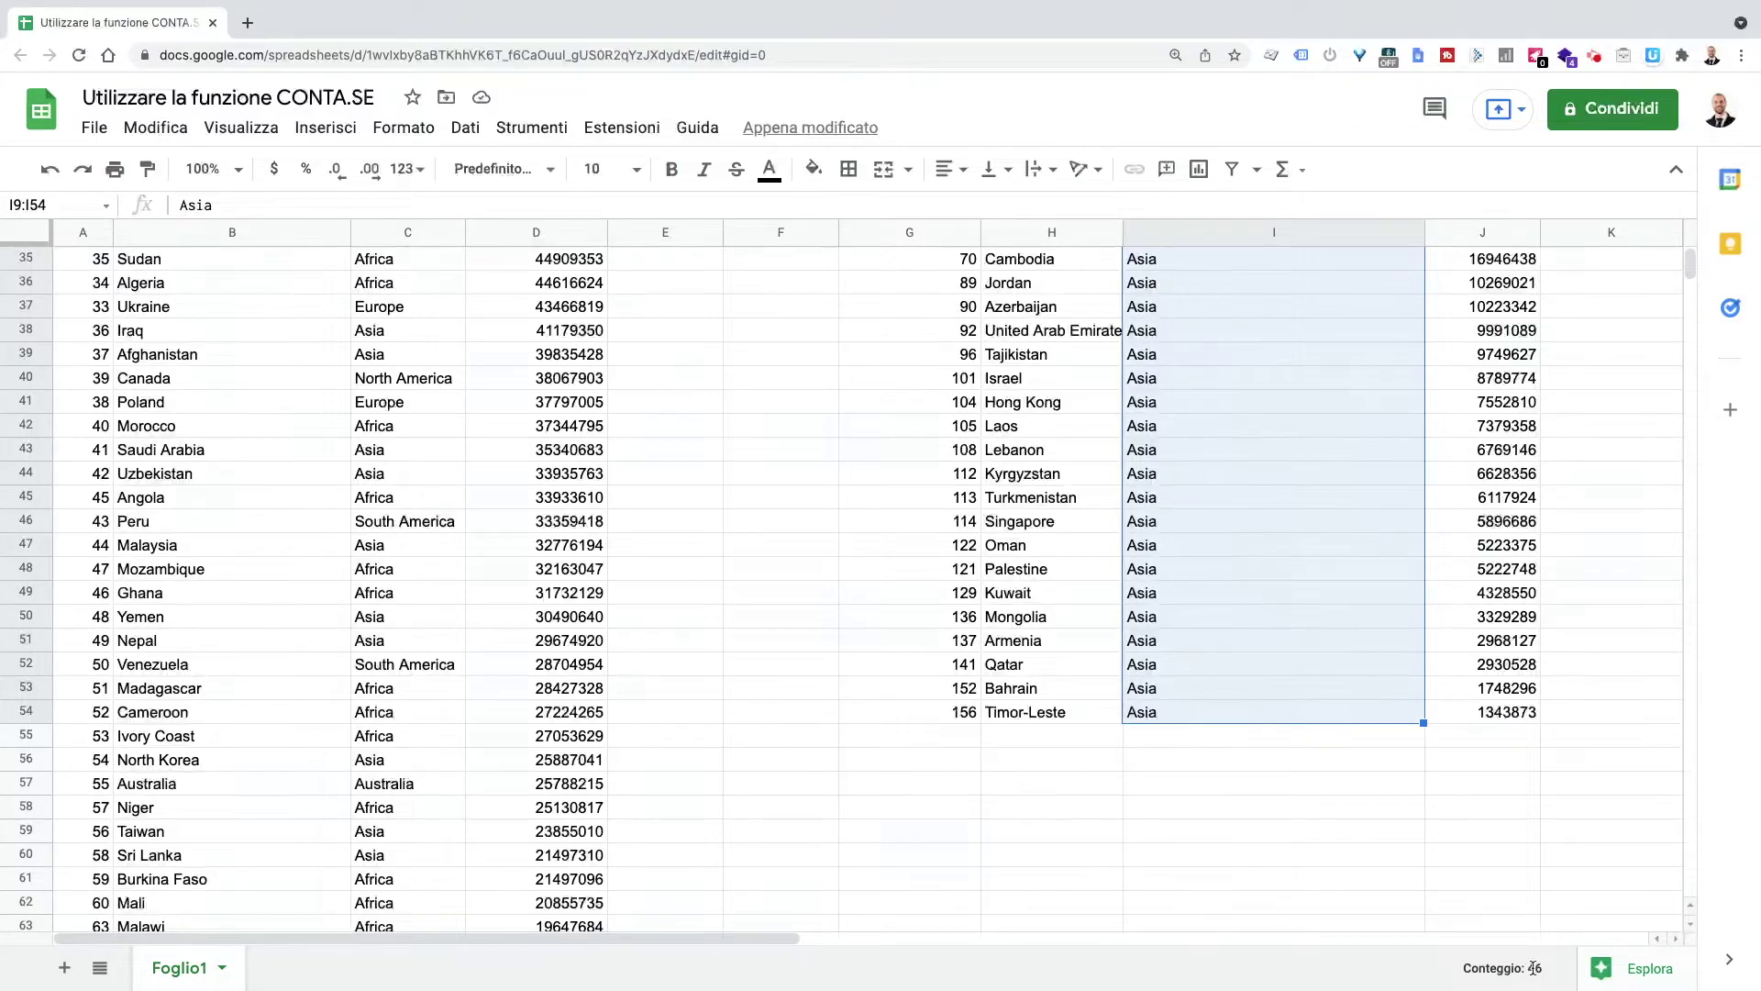
pyautogui.scroll(10, 1508, 924)
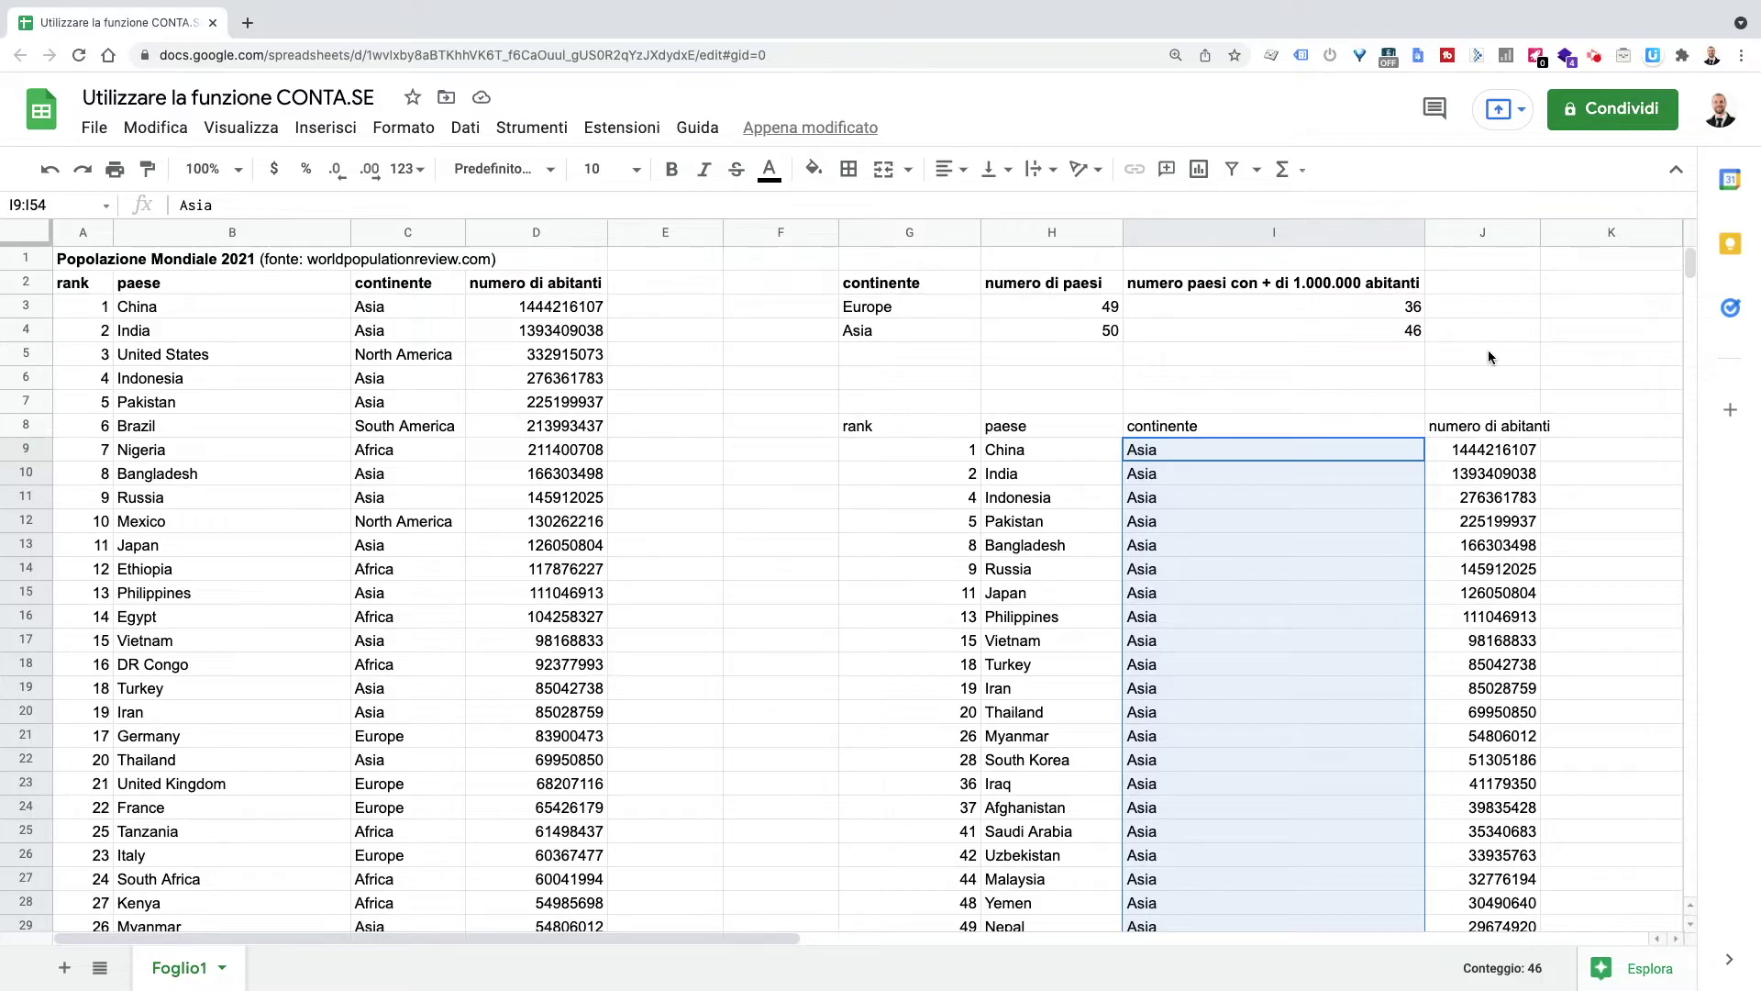
pyautogui.click(877, 428)
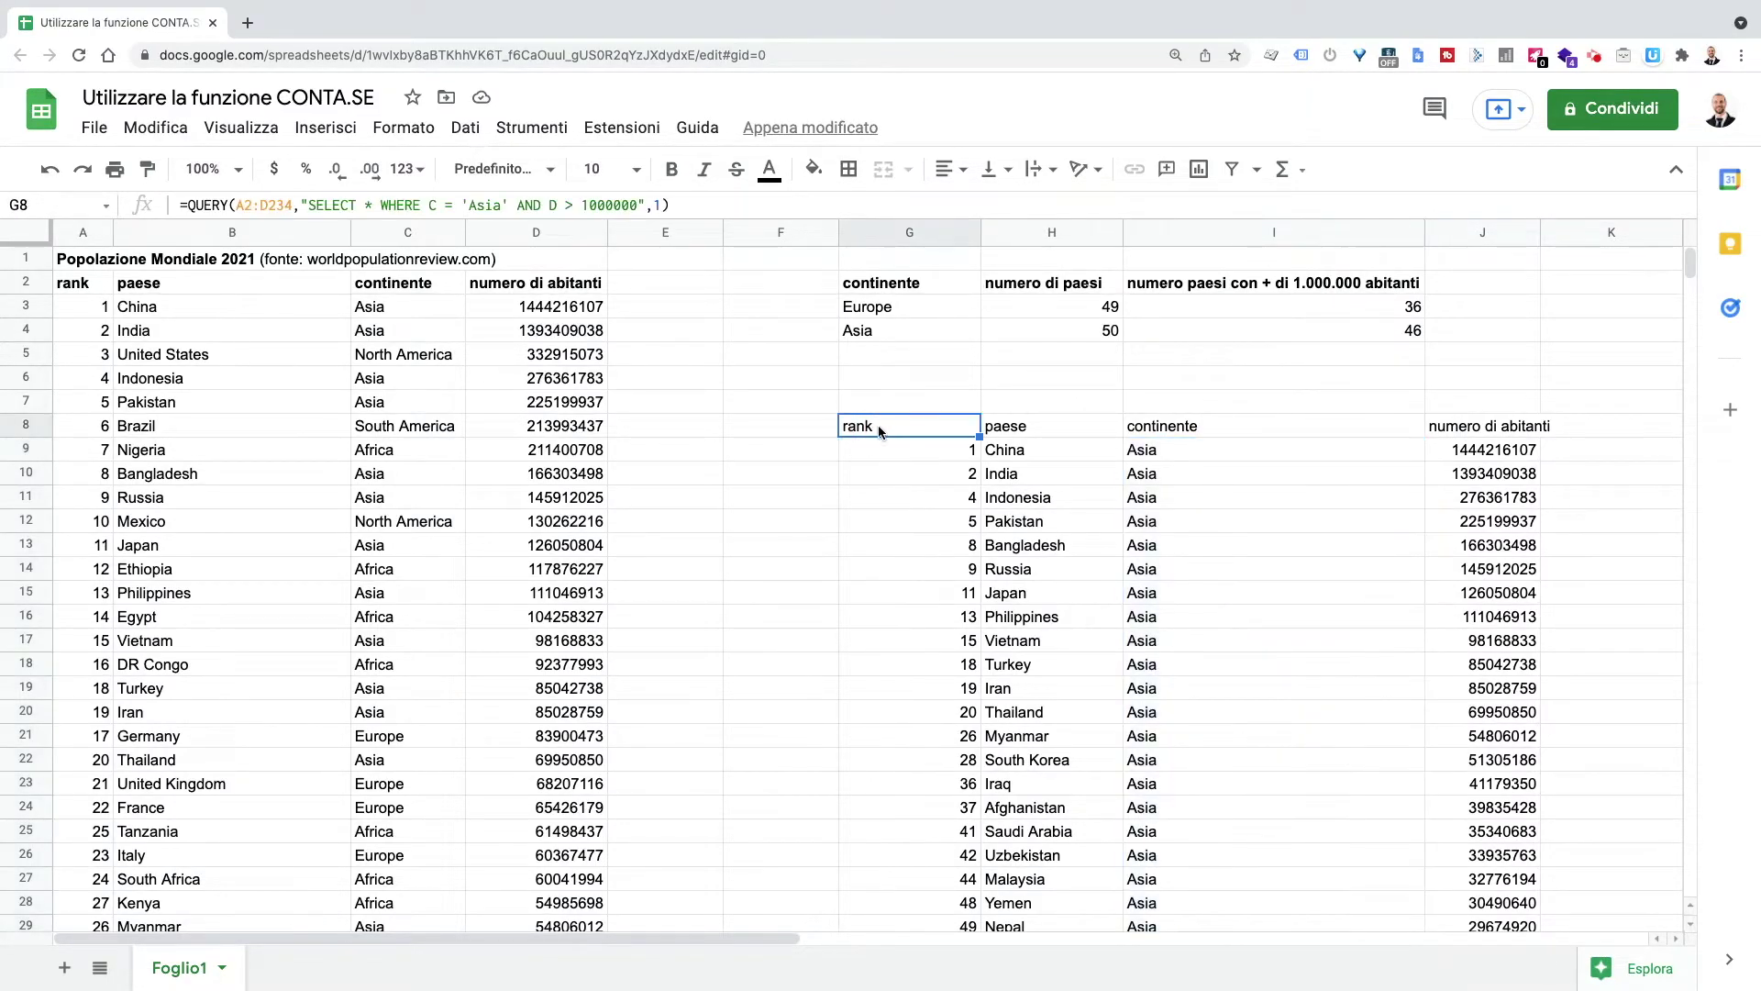
pyautogui.click(1314, 333)
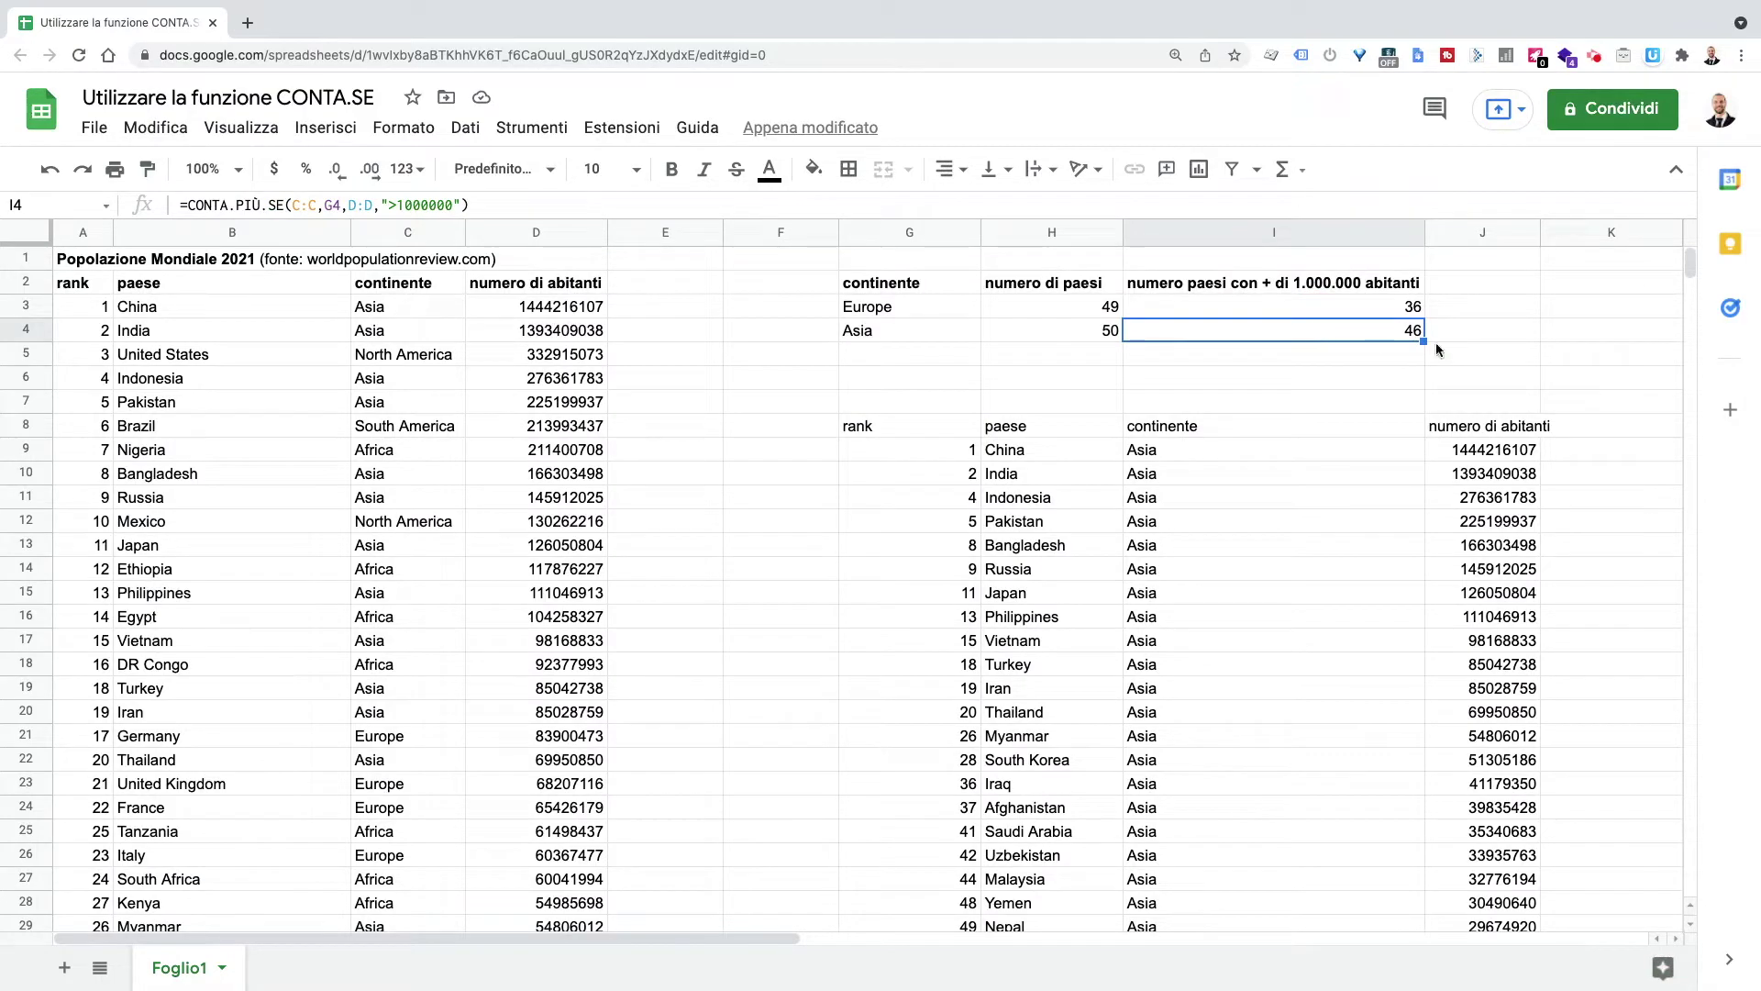